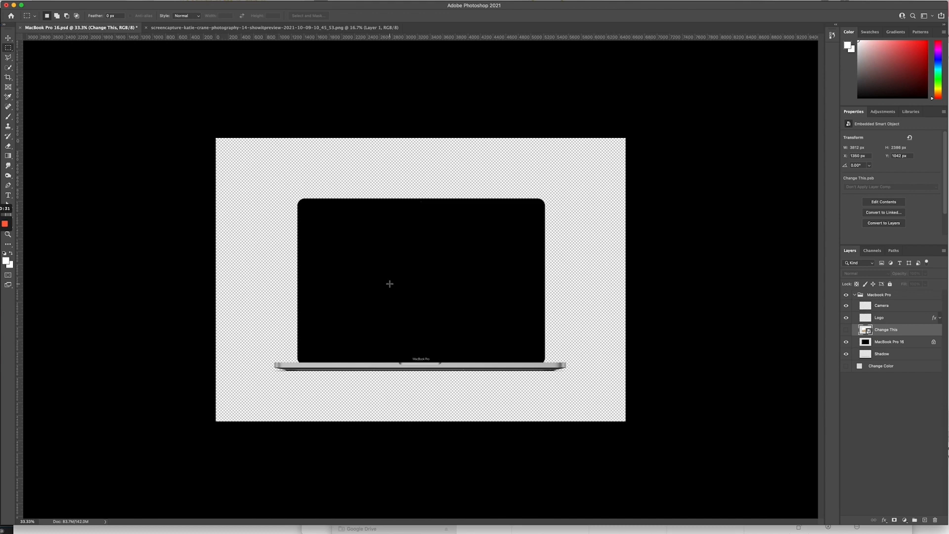
# Step: Toggle the grey Change Color background on and off to preview it
pyautogui.click(846, 367)
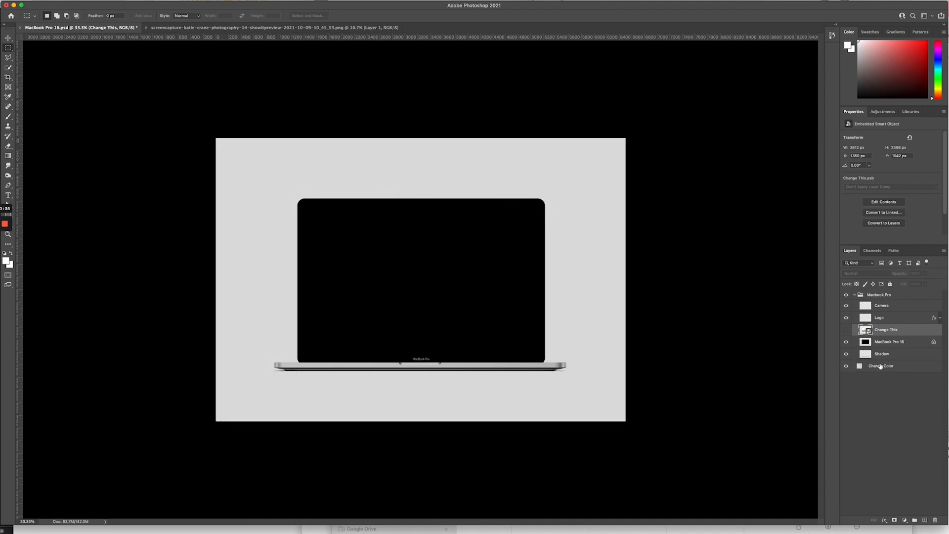
pyautogui.click(846, 366)
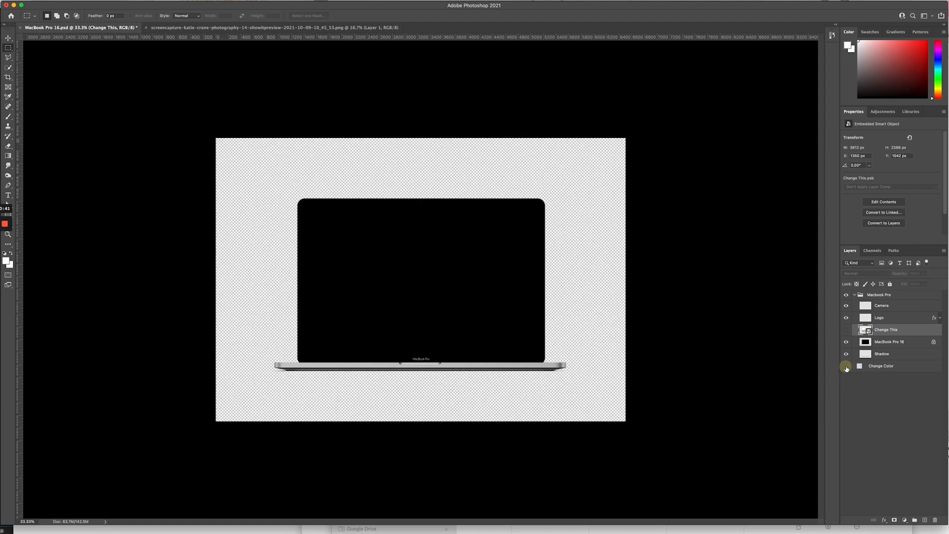
pyautogui.click(846, 367)
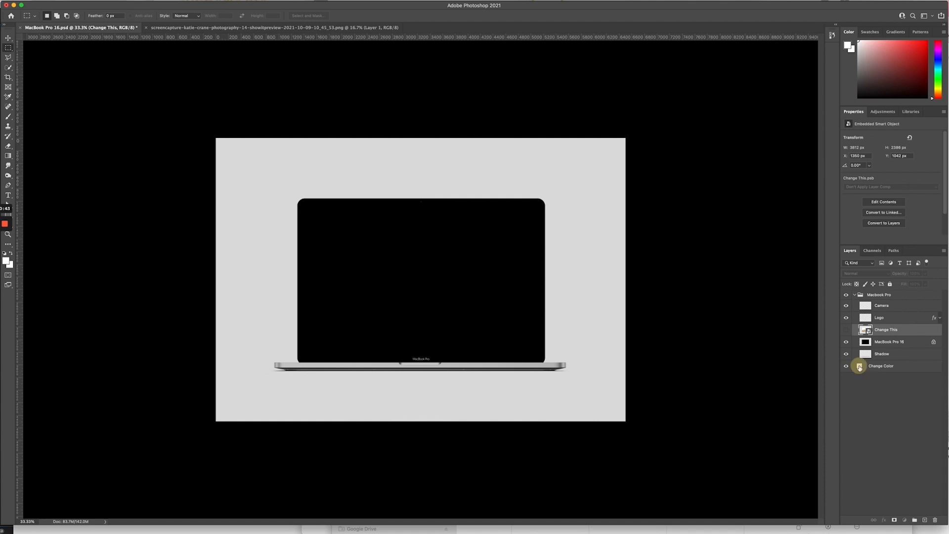
# Step: Try a red Change Color fill, keep the grey, hide that layer, and open the Image menu
pyautogui.doubleClick(860, 366)
pyautogui.click(306, 62)
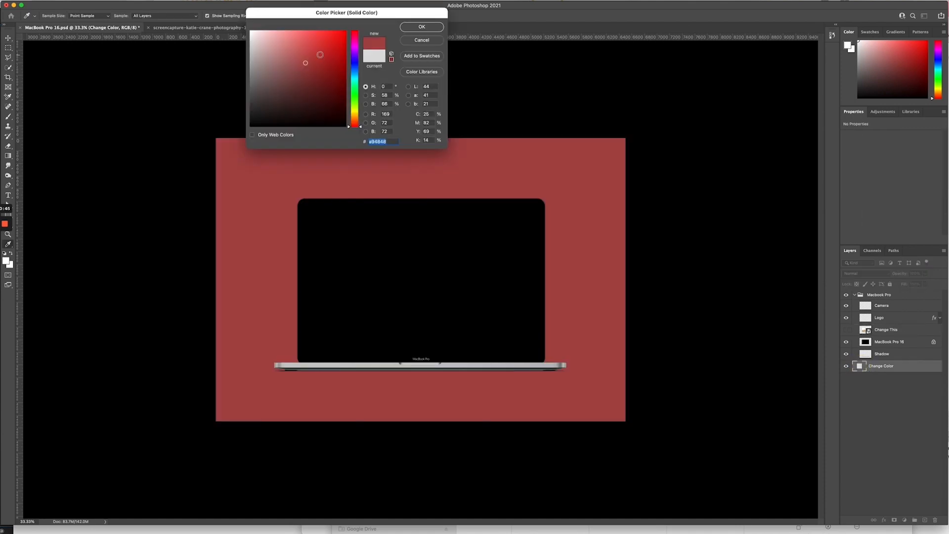
pyautogui.moveTo(305, 63); pyautogui.dragTo(336, 40)
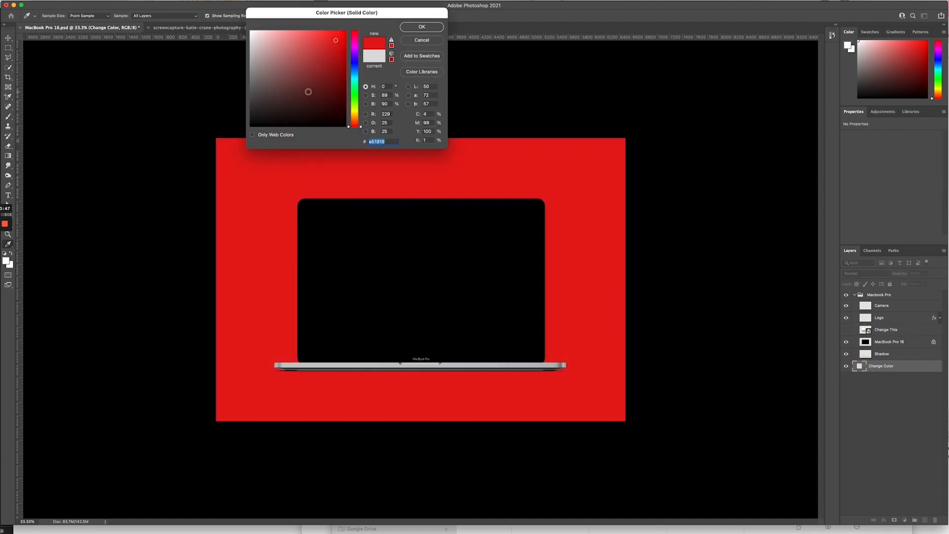
pyautogui.click(419, 42)
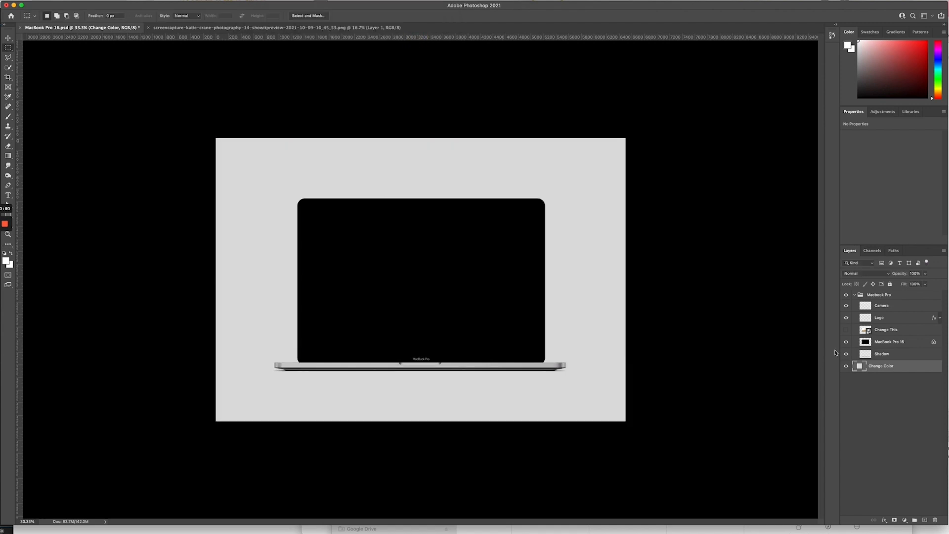
pyautogui.click(847, 367)
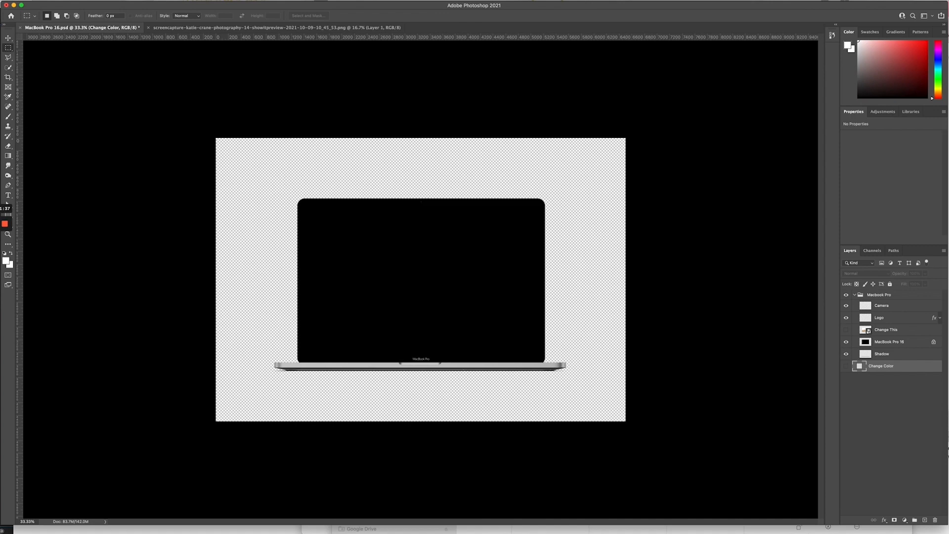
pyautogui.click(94, 1)
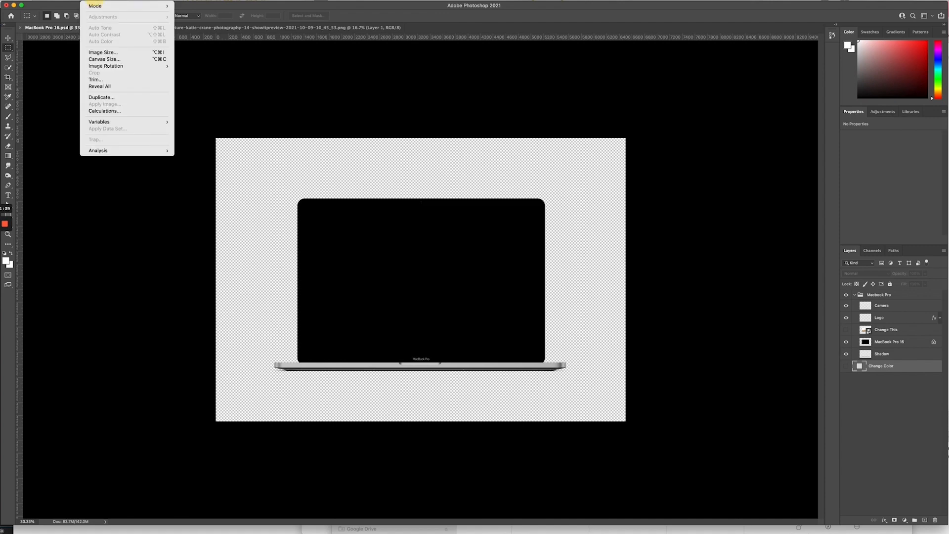
# Step: Open Image Size and set the resolution to 300 pixels/inch
pyautogui.click(104, 51)
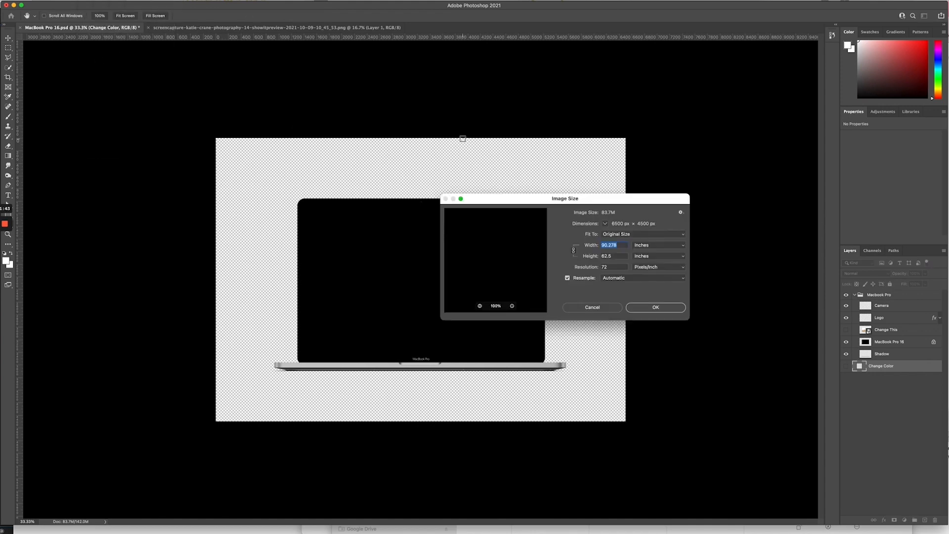
pyautogui.moveTo(657, 199); pyautogui.dragTo(699, 62)
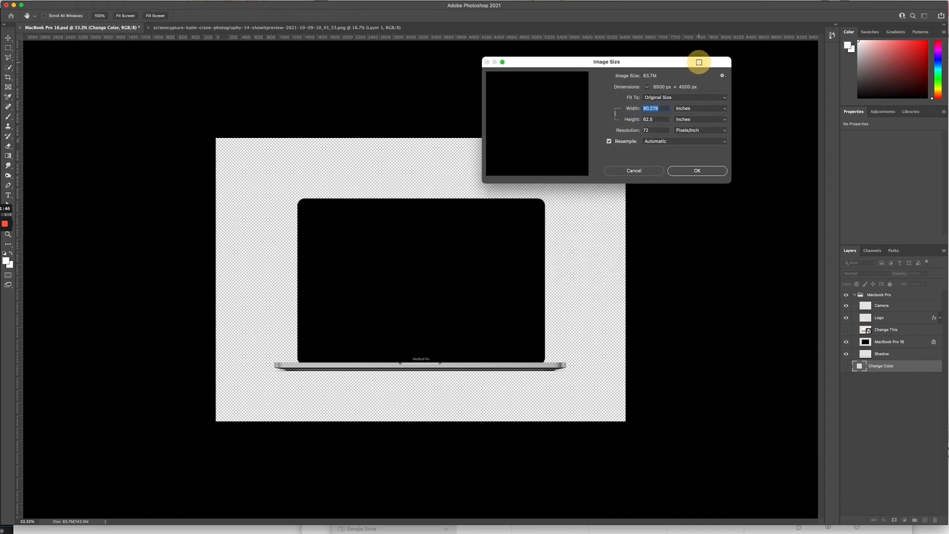
pyautogui.doubleClick(661, 129)
pyautogui.write('300')
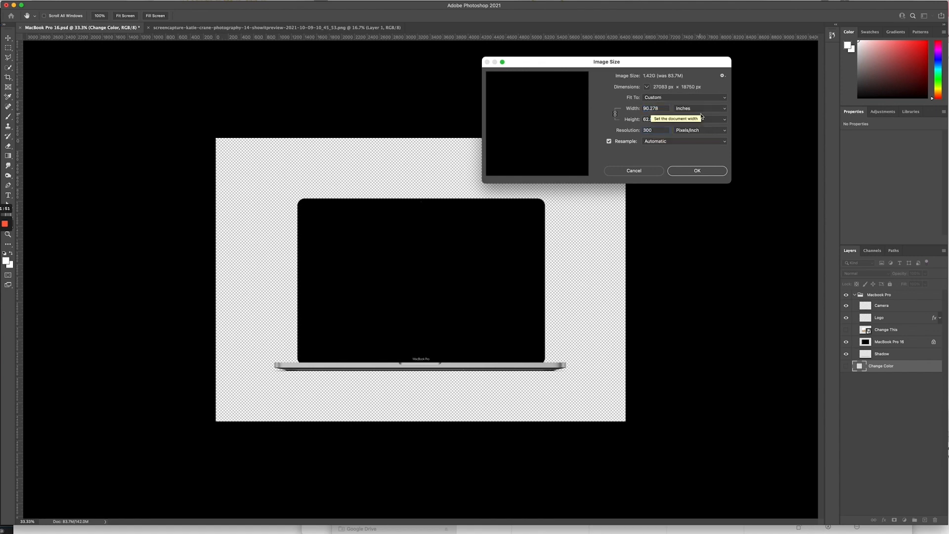
# Step: Set the width to 1080 pixels, giving 1080 × 748 px
pyautogui.doubleClick(663, 108)
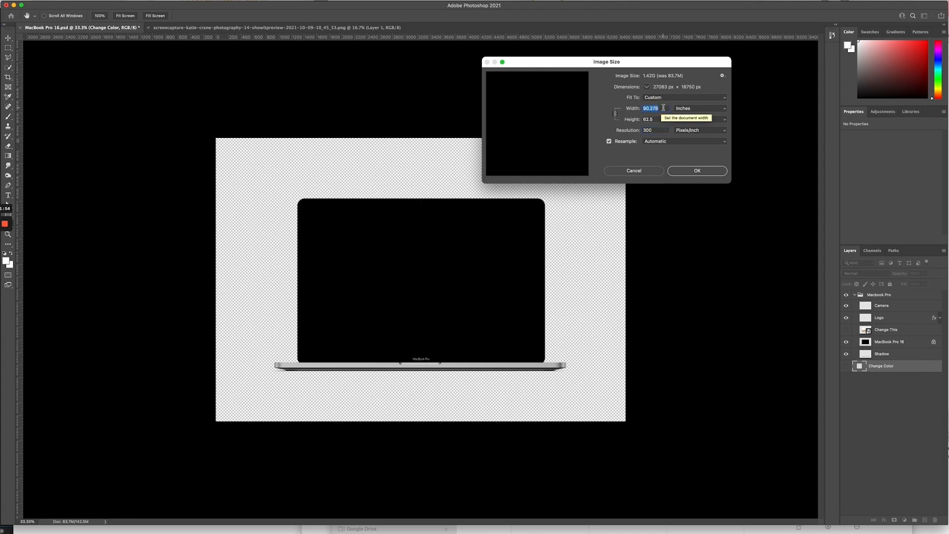
pyautogui.click(688, 108)
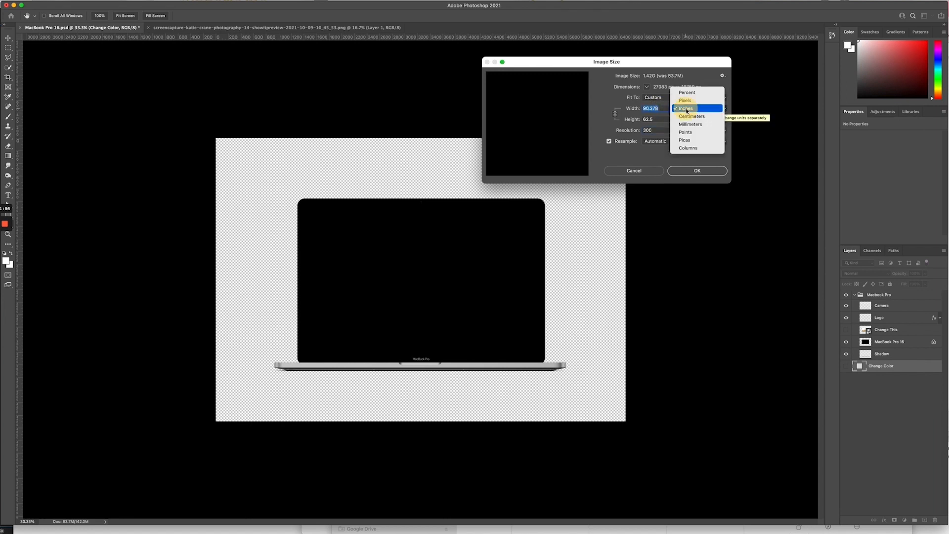
pyautogui.click(698, 100)
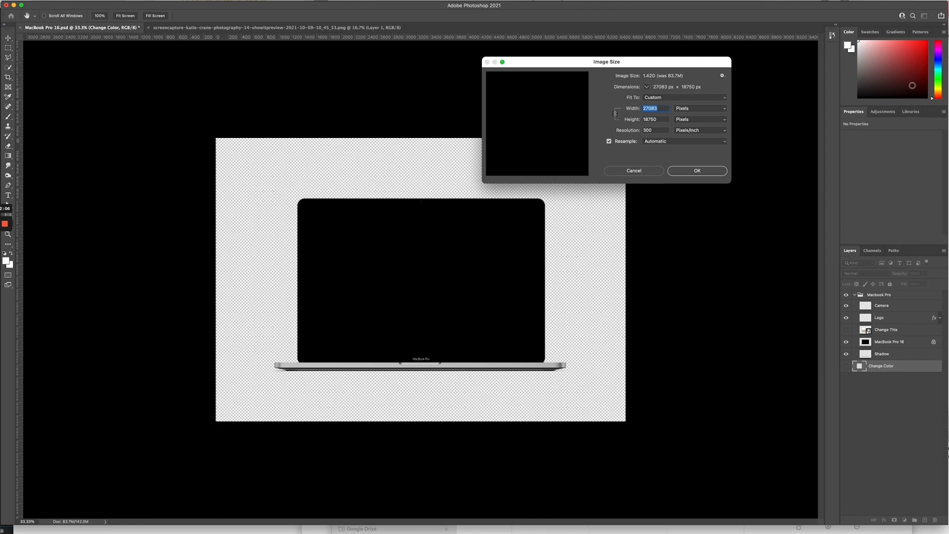
pyautogui.write('1080')
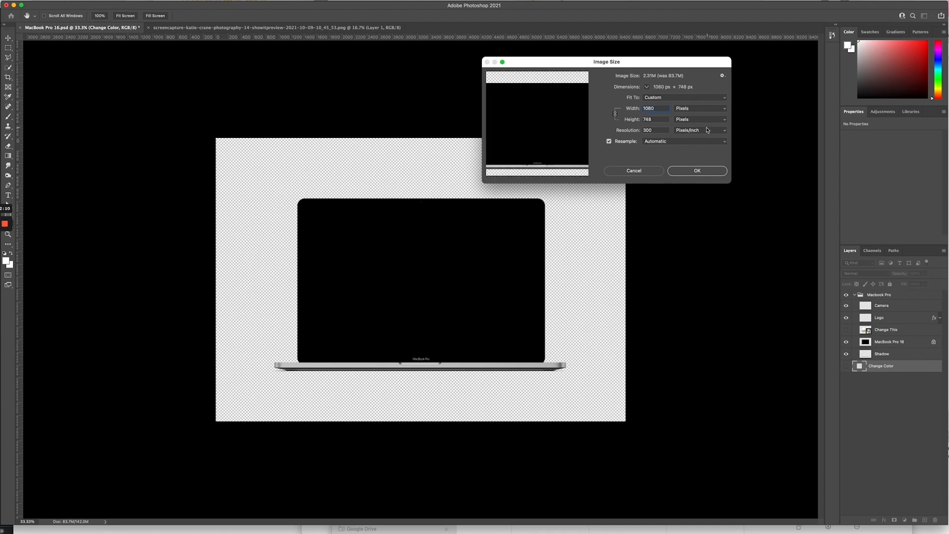
pyautogui.moveTo(561, 128)
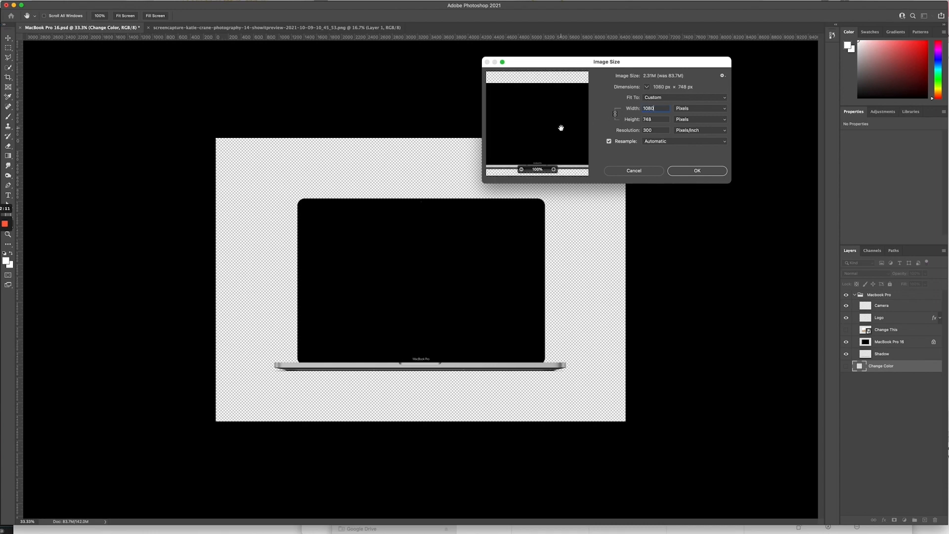
pyautogui.click(521, 170)
pyautogui.click(521, 170)
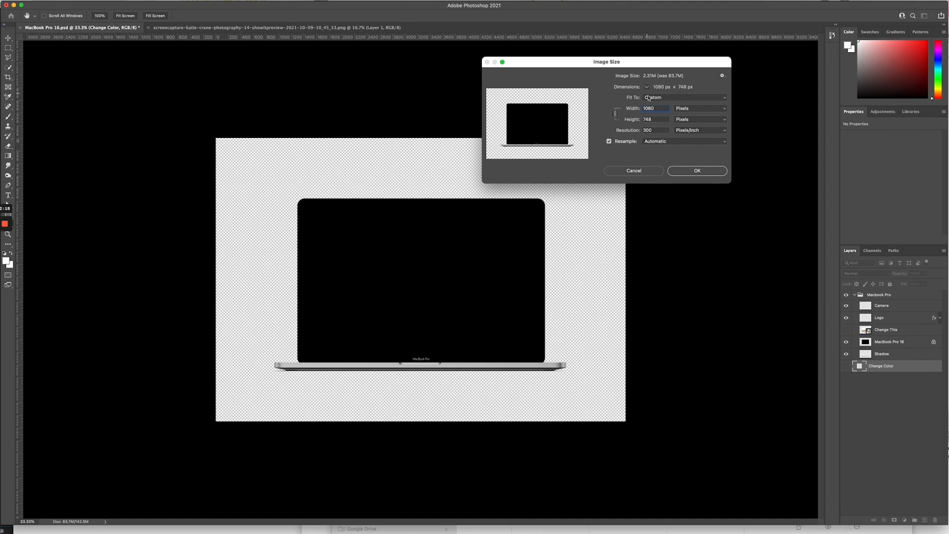
pyautogui.scroll(9, 654, 112)
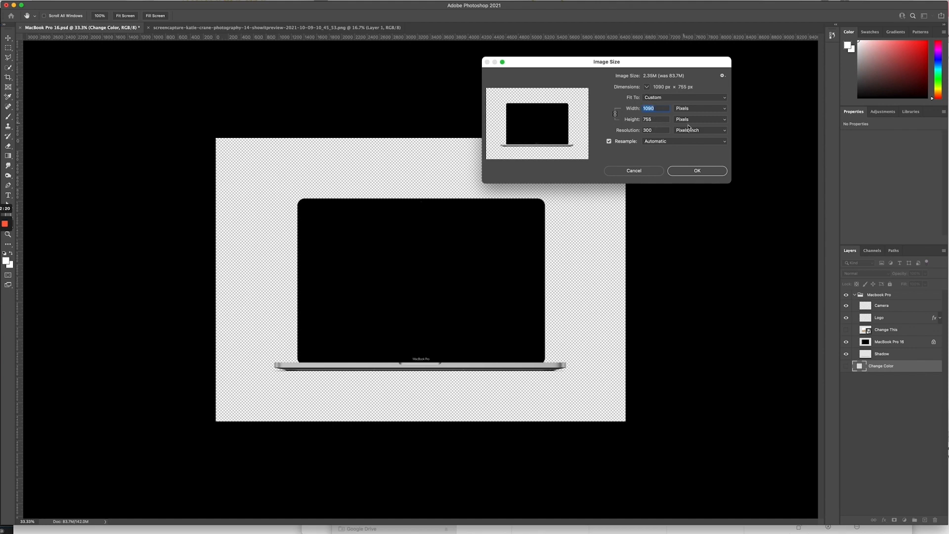
pyautogui.write('1080')
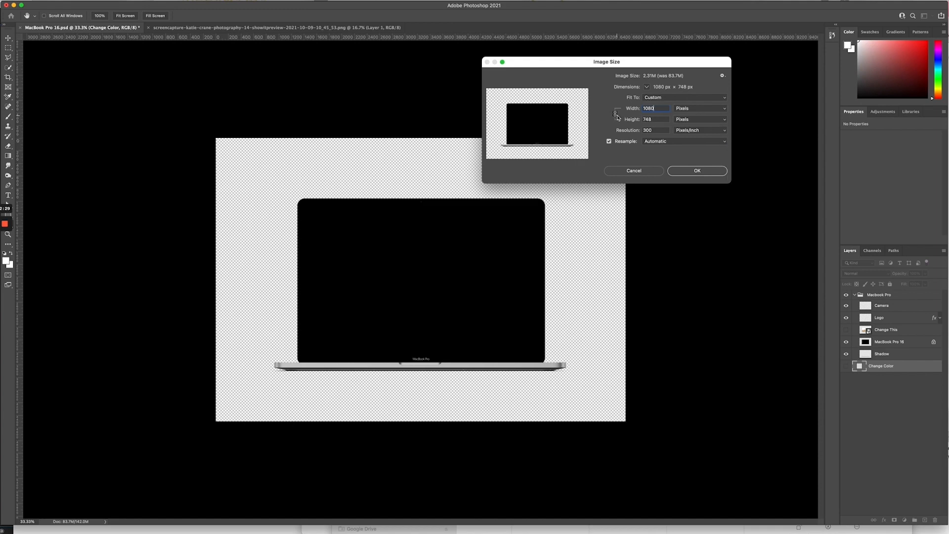
# Step: Keep width and height linked at 1080 × 748, choose Bicubic Sharper (reduction), and apply the resize
pyautogui.click(615, 114)
pyautogui.doubleClick(648, 119)
pyautogui.write('10')
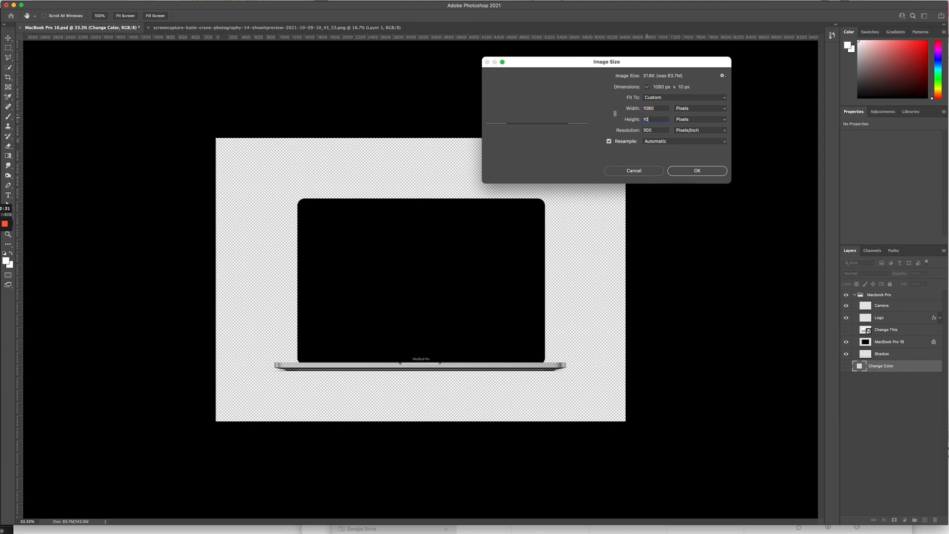
pyautogui.write('80')
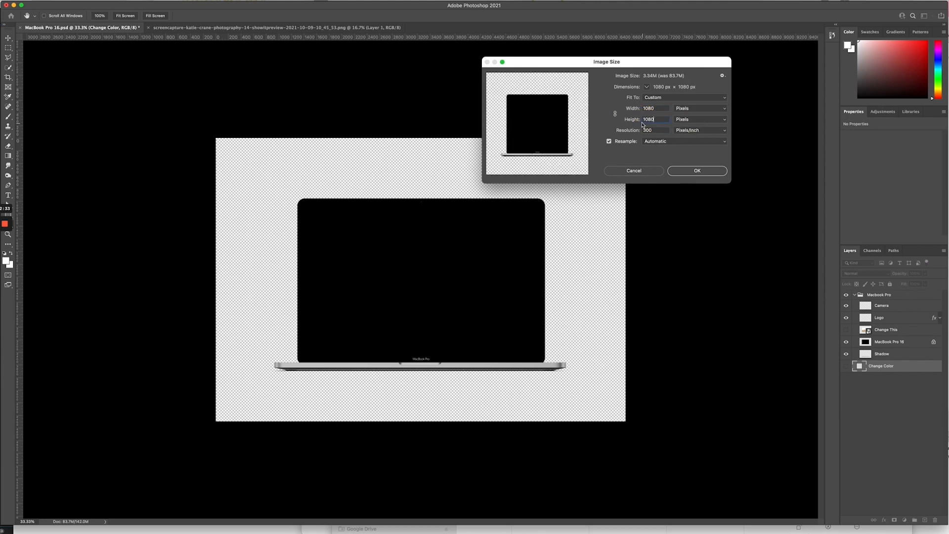
pyautogui.click(615, 114)
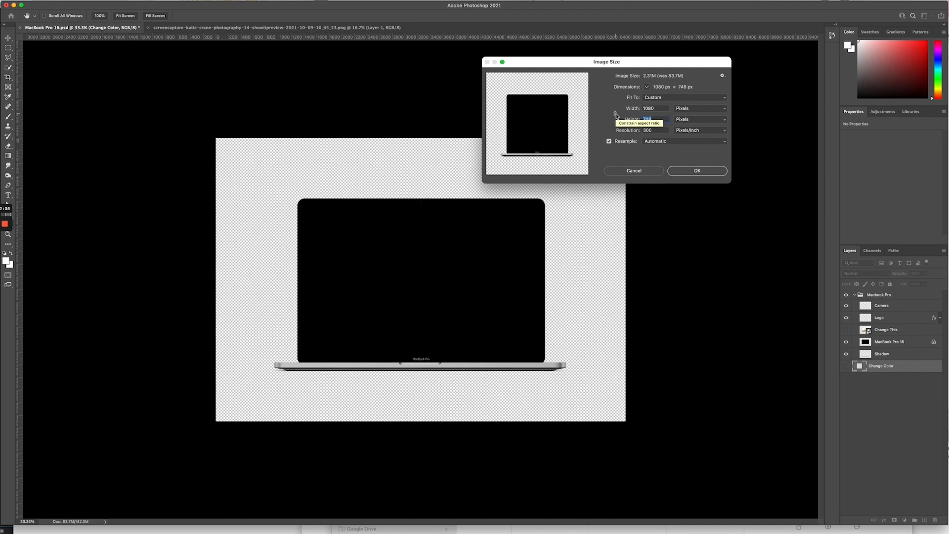
pyautogui.doubleClick(657, 108)
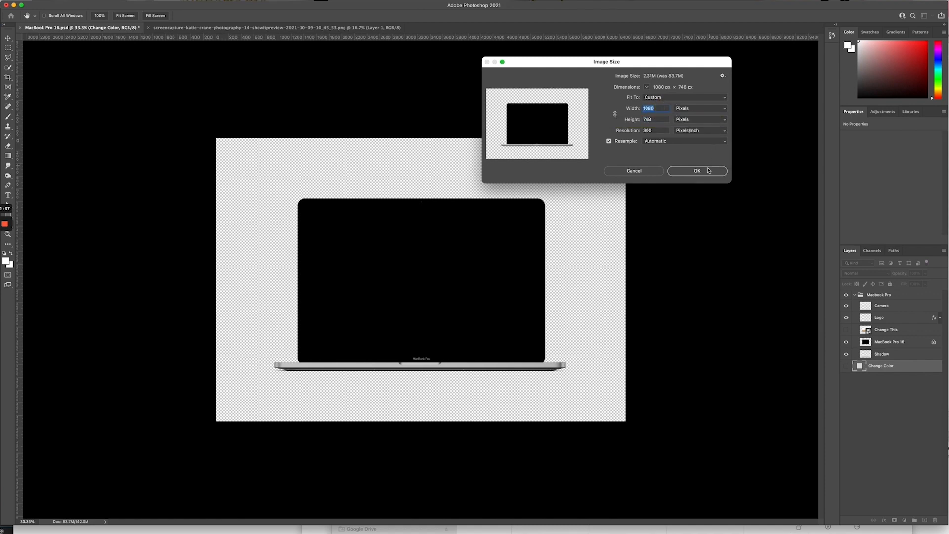
pyautogui.click(676, 144)
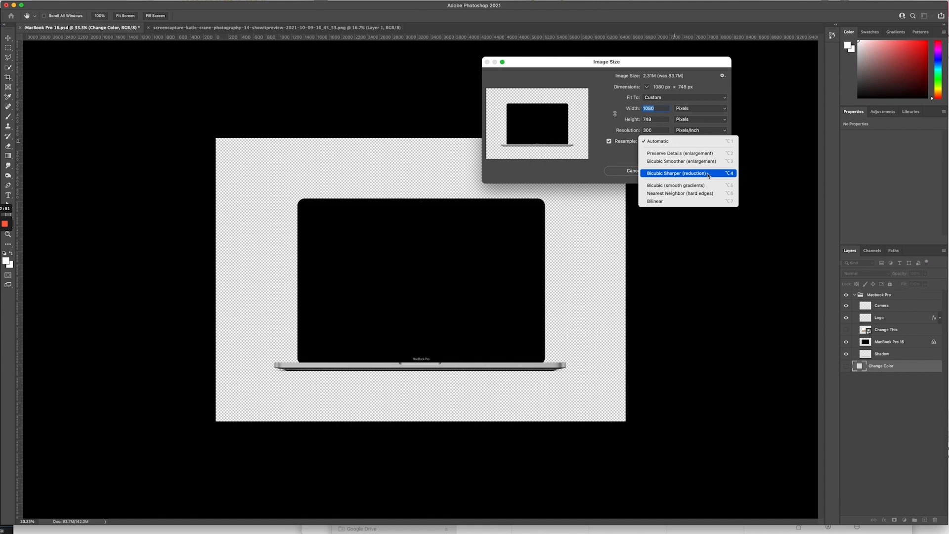
pyautogui.click(709, 173)
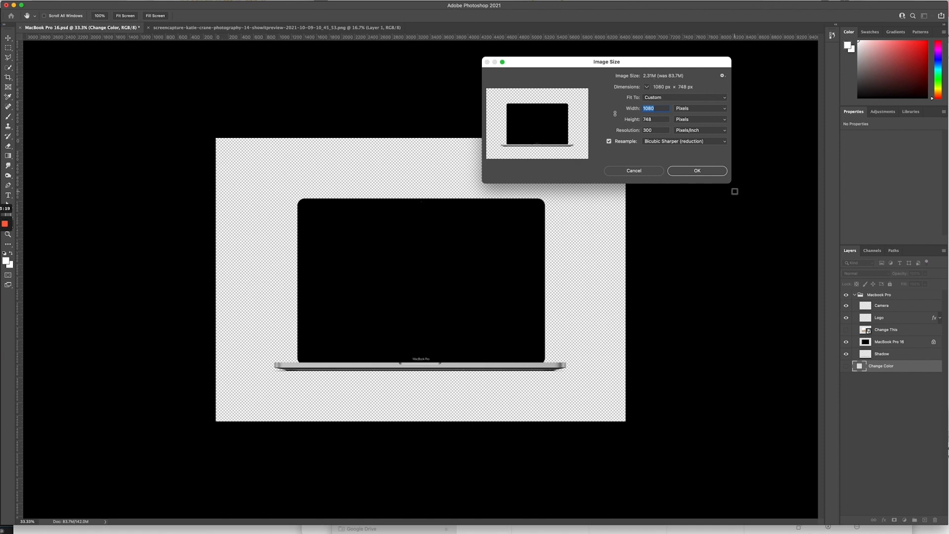
pyautogui.click(697, 171)
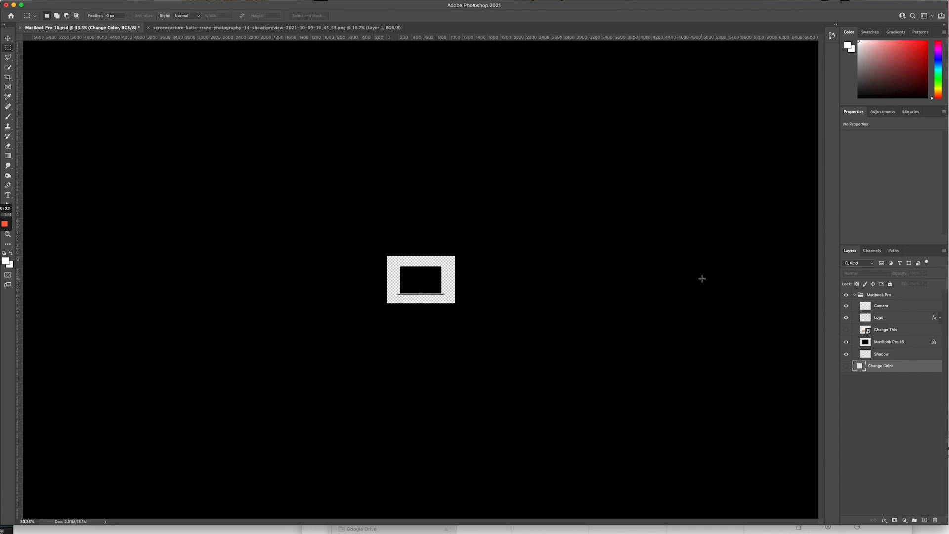
# Step: Select the entire website screenshot PNG, then return to the MacBook Pro 16.psd document
pyautogui.press('super+plus')
pyautogui.press('super+plus')
pyautogui.press('super+plus')
pyautogui.press('super+plus')
pyautogui.press('super+plus')
pyautogui.press('super+minus')
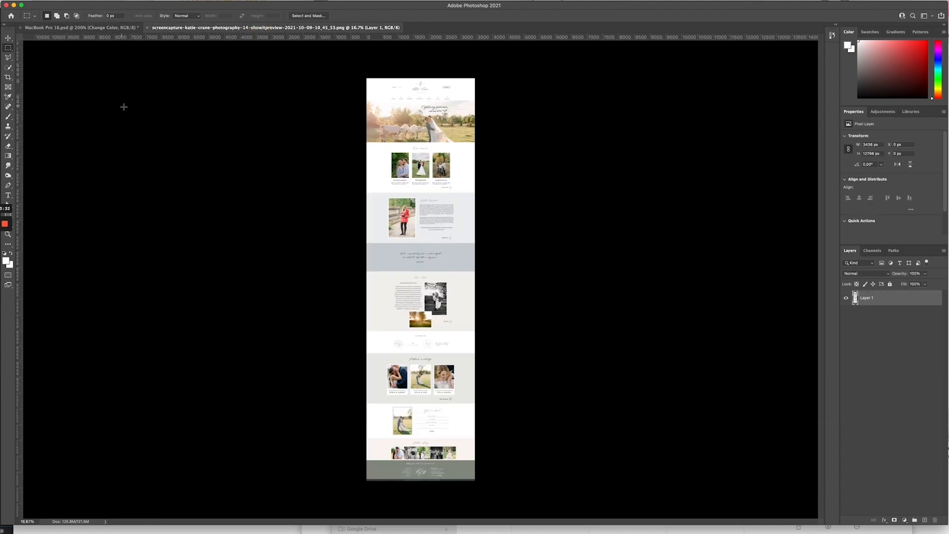
pyautogui.moveTo(459, 349); pyautogui.dragTo(556, 518)
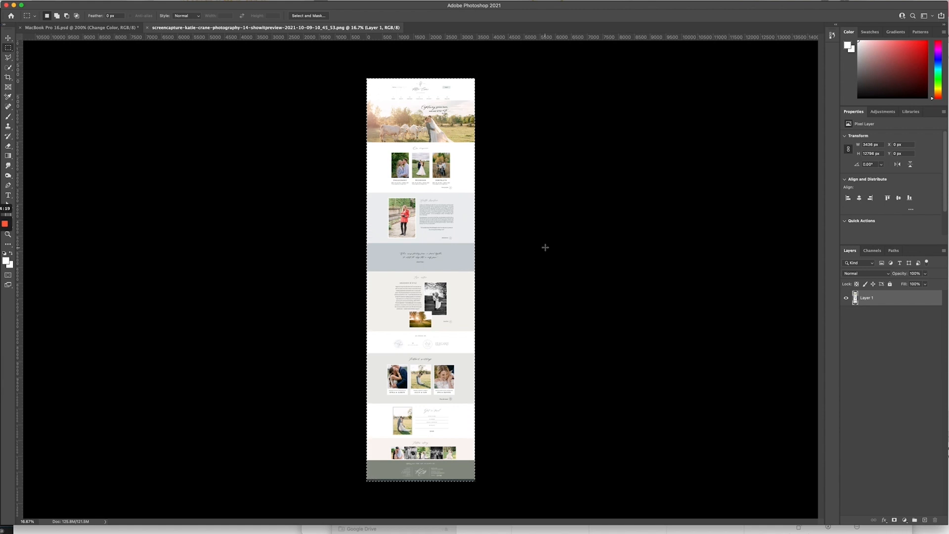
pyautogui.click(68, 28)
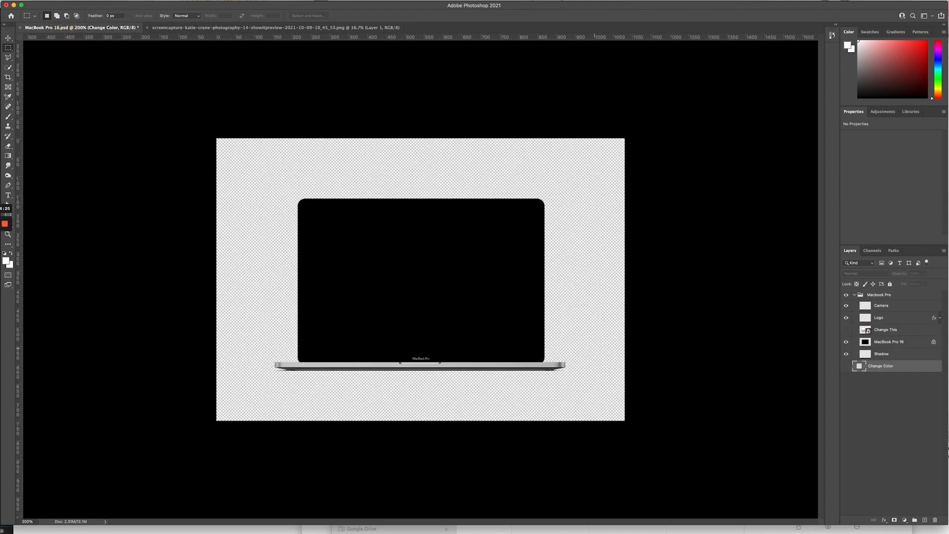
# Step: Hide the Change This screen layer and paste the website screenshot as Layer 1, zoomed out to 50%
pyautogui.click(846, 329)
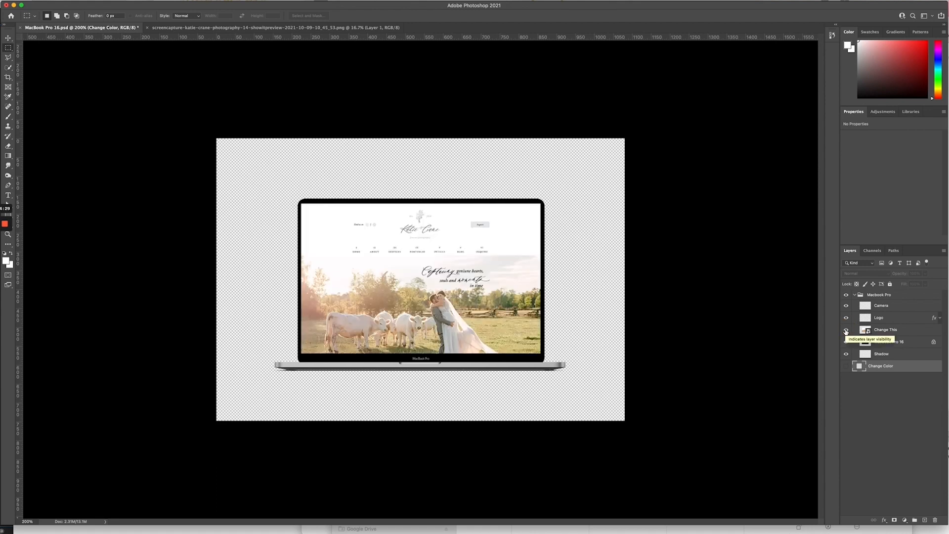
pyautogui.click(846, 330)
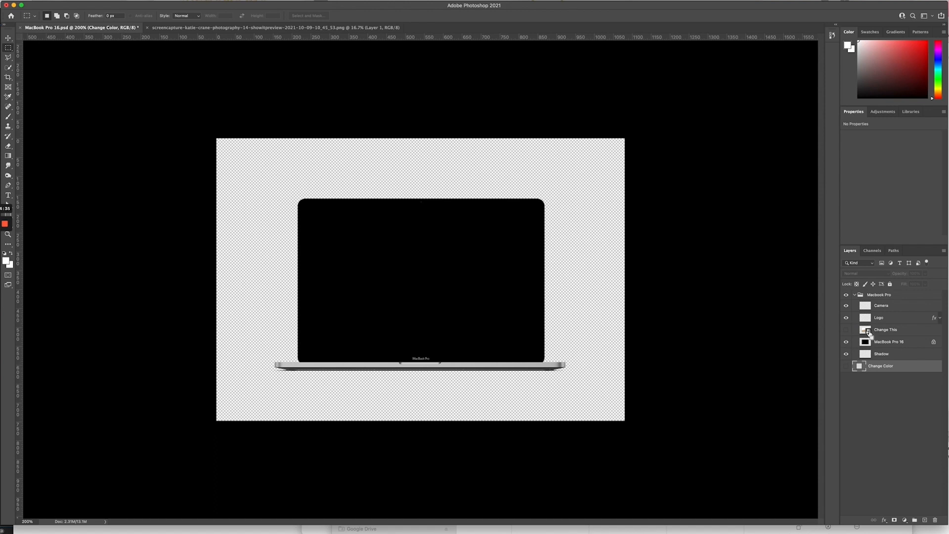
pyautogui.press('super+v')
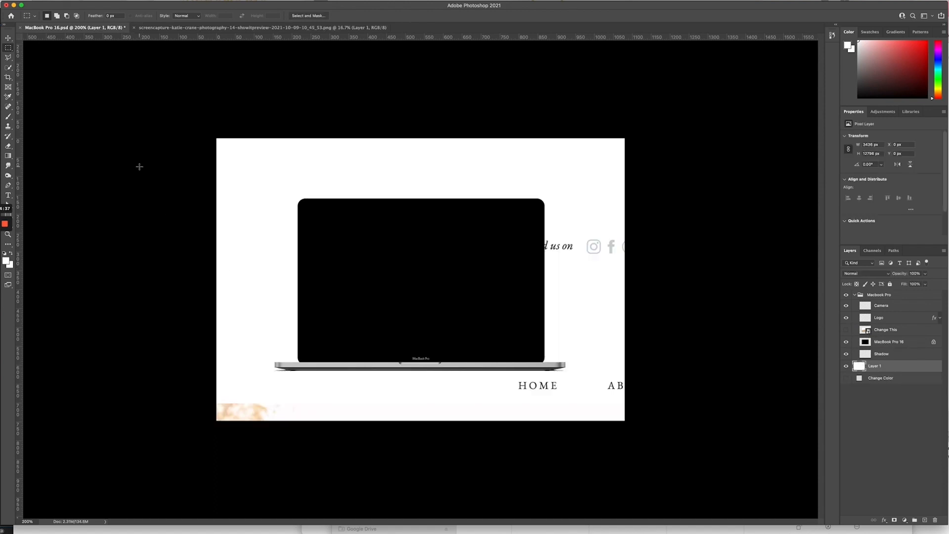
pyautogui.press('super+minus')
pyautogui.press('super+minus')
pyautogui.press('super+minus')
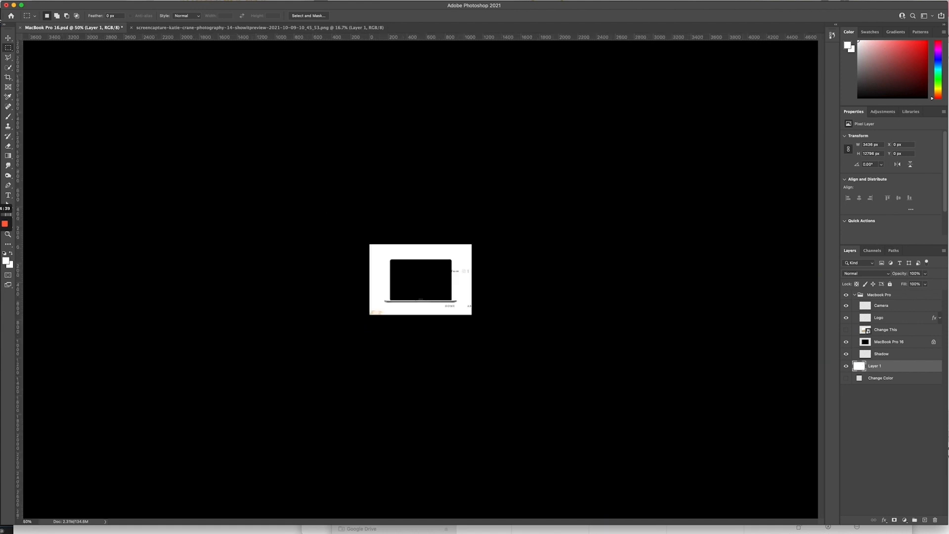
pyautogui.click(8, 39)
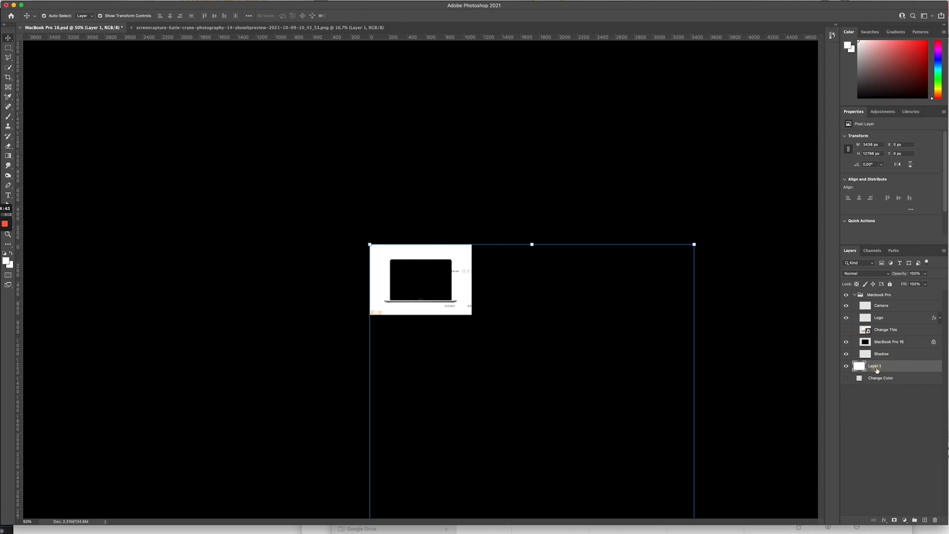
# Step: Move Layer 1 above MacBook Pro 16 and scale the screenshot down to about 19%
pyautogui.moveTo(875, 366); pyautogui.dragTo(870, 323)
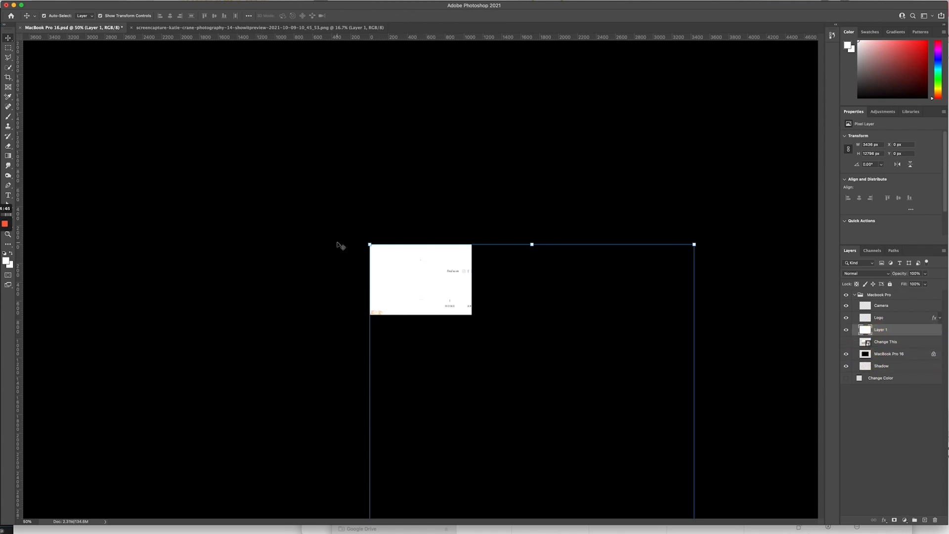
pyautogui.moveTo(369, 244); pyautogui.dragTo(387, 310)
pyautogui.moveTo(483, 358); pyautogui.dragTo(434, 278)
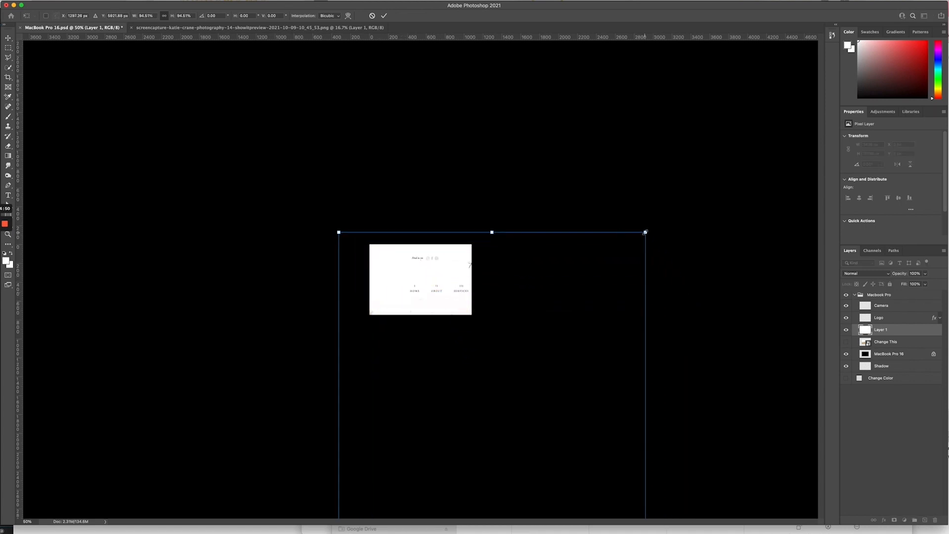
pyautogui.moveTo(645, 232); pyautogui.dragTo(490, 390)
pyautogui.moveTo(515, 428); pyautogui.dragTo(464, 292)
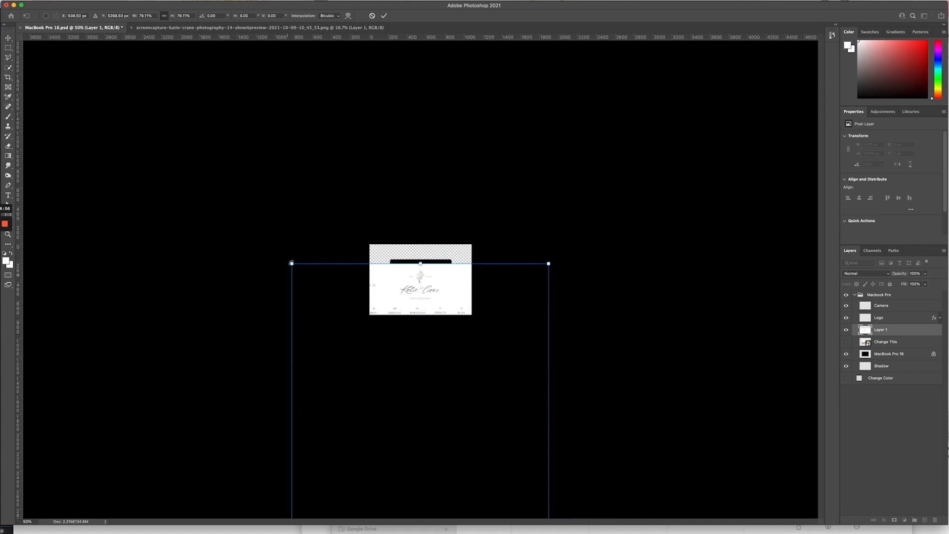
pyautogui.moveTo(292, 264); pyautogui.dragTo(491, 415)
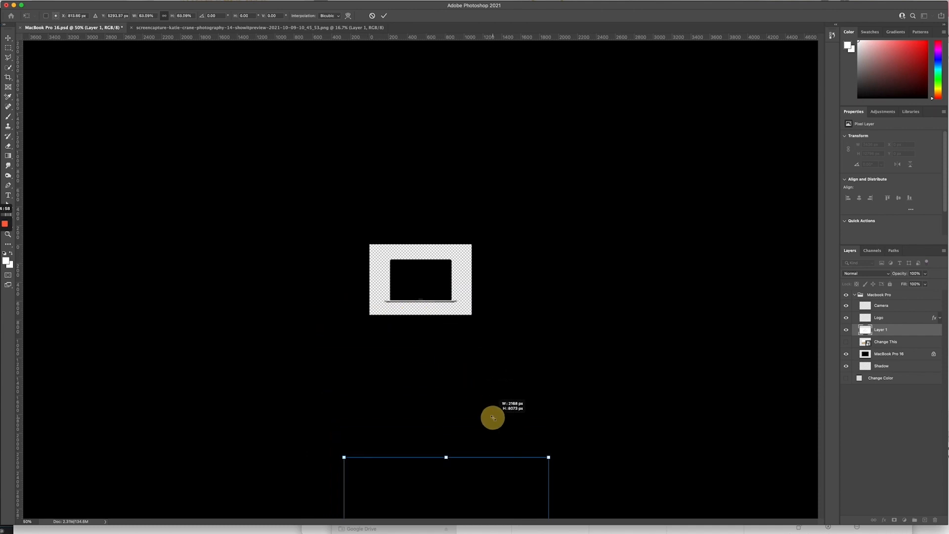
pyautogui.moveTo(498, 490); pyautogui.dragTo(472, 295)
pyautogui.moveTo(522, 263); pyautogui.dragTo(430, 364)
pyautogui.moveTo(450, 442); pyautogui.dragTo(445, 107)
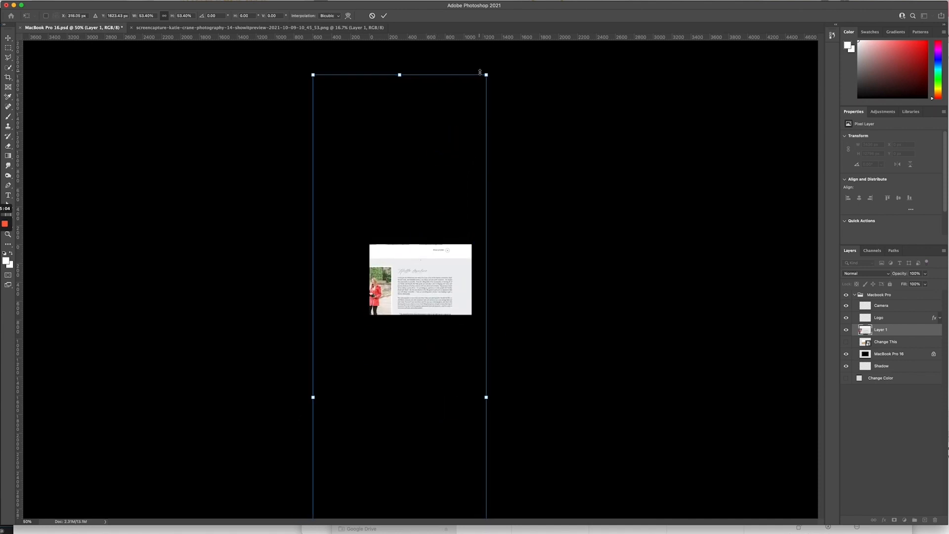
pyautogui.moveTo(483, 75); pyautogui.dragTo(375, 303)
pyautogui.moveTo(351, 363); pyautogui.dragTo(409, 306)
pyautogui.moveTo(369, 259); pyautogui.dragTo(385, 324)
pyautogui.moveTo(435, 372); pyautogui.dragTo(443, 308)
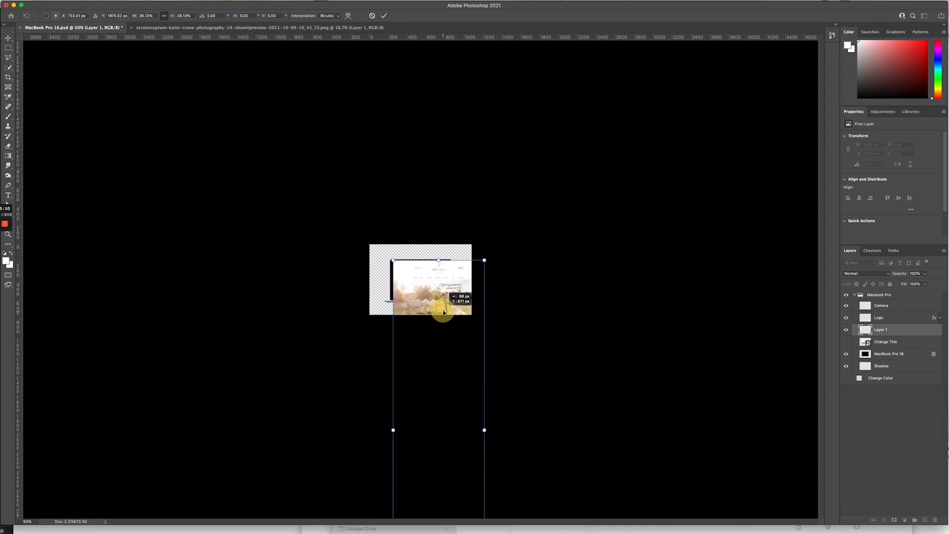
pyautogui.moveTo(485, 259); pyautogui.dragTo(431, 295)
pyautogui.moveTo(454, 260); pyautogui.dragTo(450, 276)
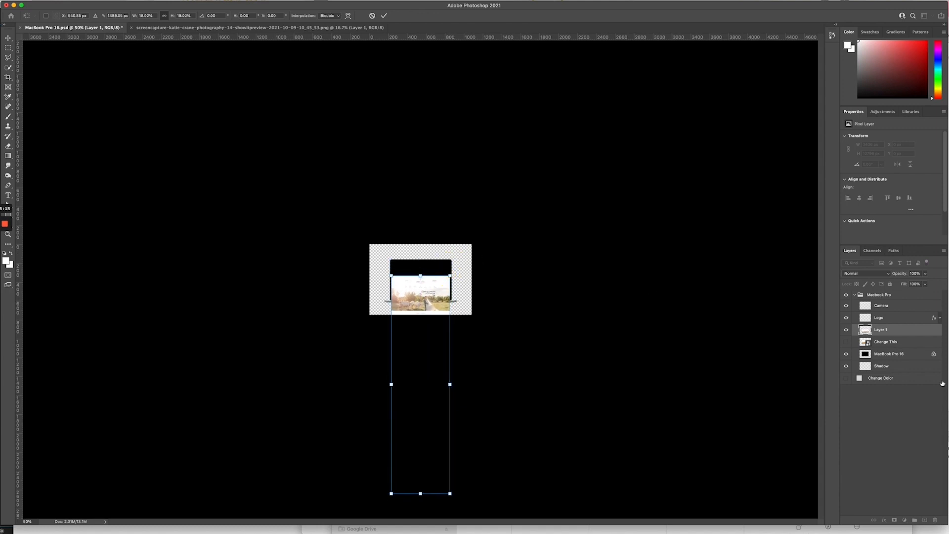
# Step: Show Change This, fit the screenshot to the laptop screen's width and top, and apply
pyautogui.click(846, 342)
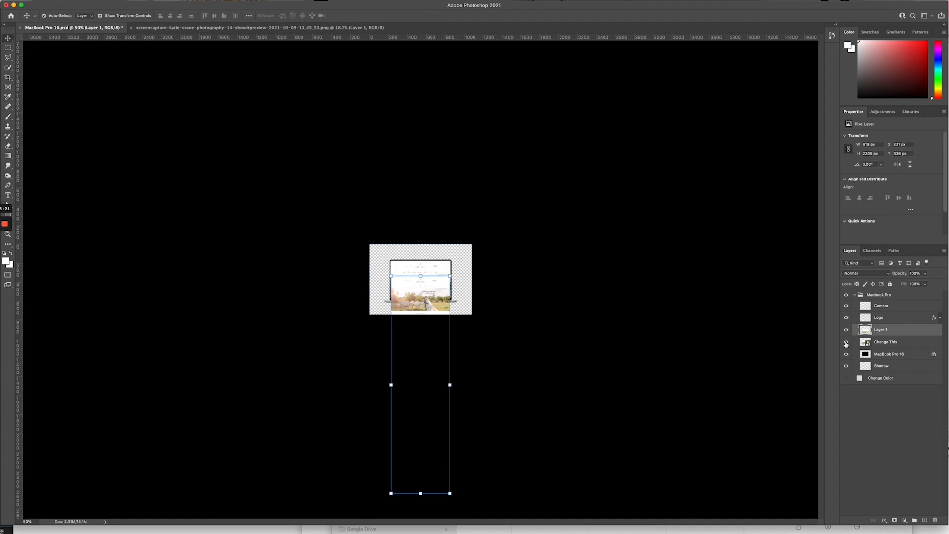
pyautogui.press('super+plus')
pyautogui.press('super+plus')
pyautogui.press('super+plus')
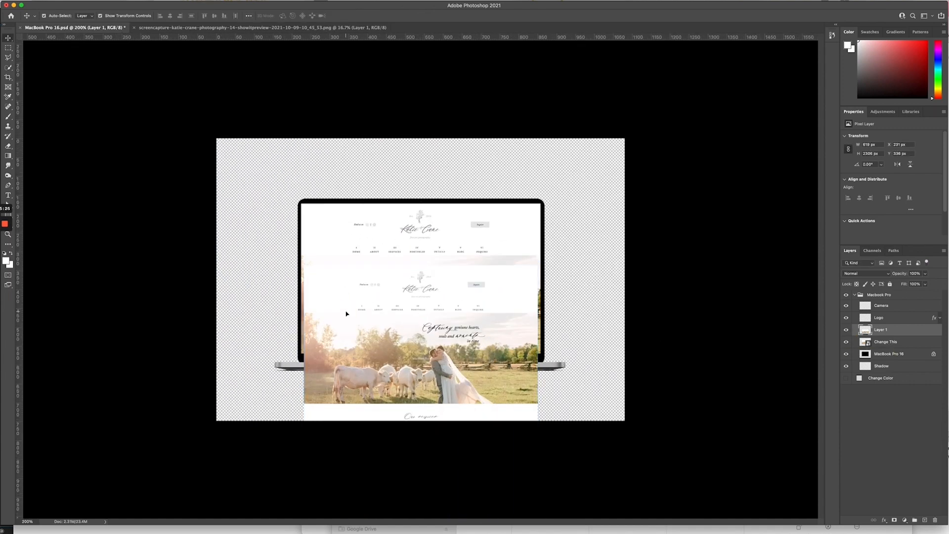
pyautogui.moveTo(345, 314); pyautogui.dragTo(342, 250)
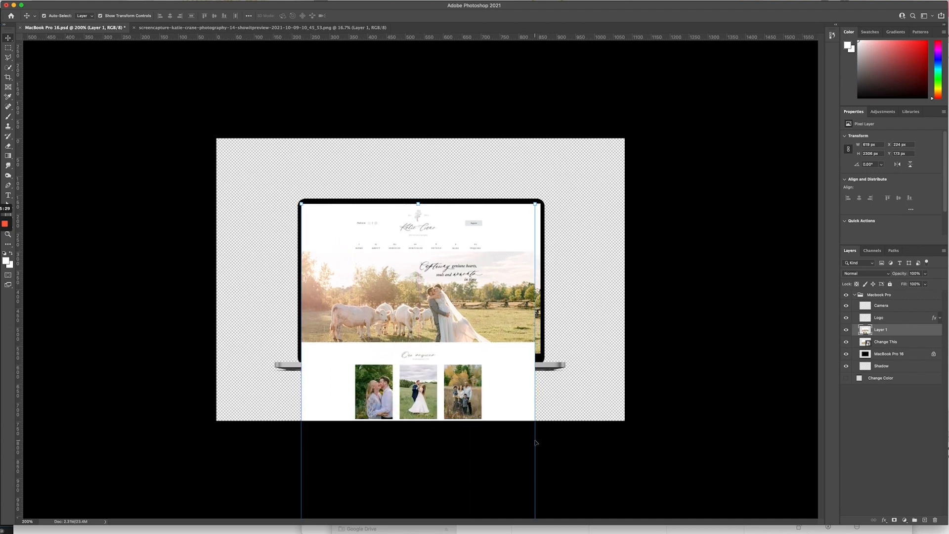
pyautogui.moveTo(534, 440); pyautogui.dragTo(552, 446)
pyautogui.click(534, 203)
pyautogui.moveTo(535, 203); pyautogui.dragTo(550, 186)
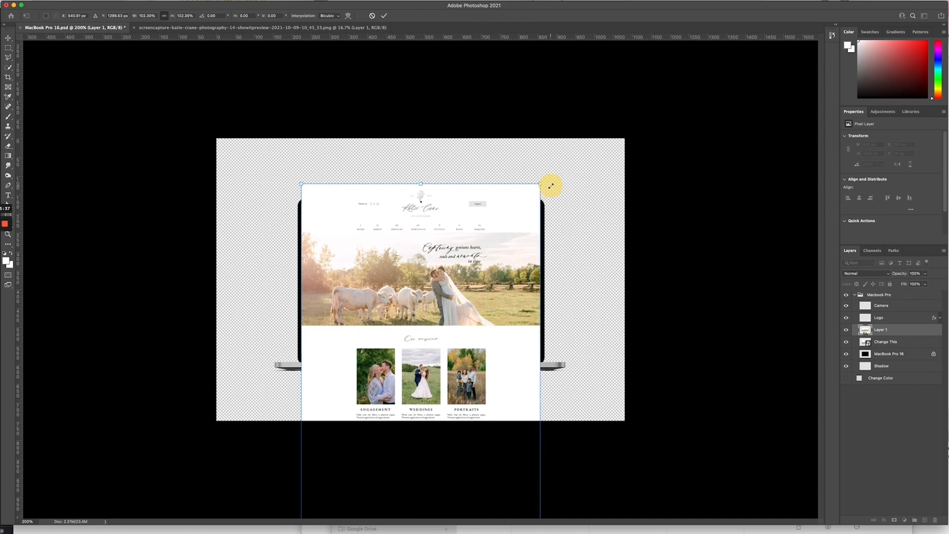
pyautogui.hotkey('shift', 'Down')
pyautogui.hotkey('shift', 'Down')
pyautogui.hotkey('shift', 'Down')
pyautogui.hotkey('shift', 'Down')
pyautogui.hotkey('shift', 'Down')
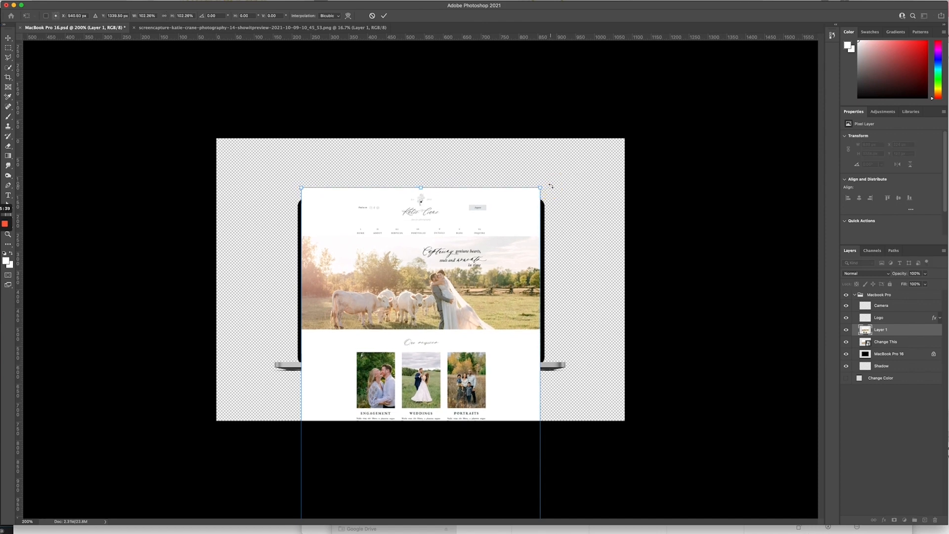
pyautogui.press('Down')
pyautogui.press('Down')
pyautogui.press('Down')
pyautogui.press('Down')
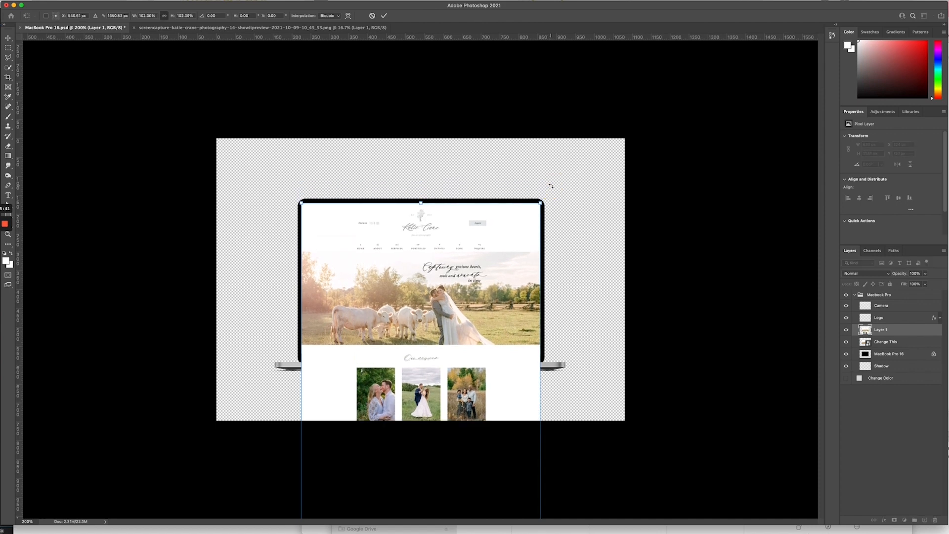
pyautogui.press('Down')
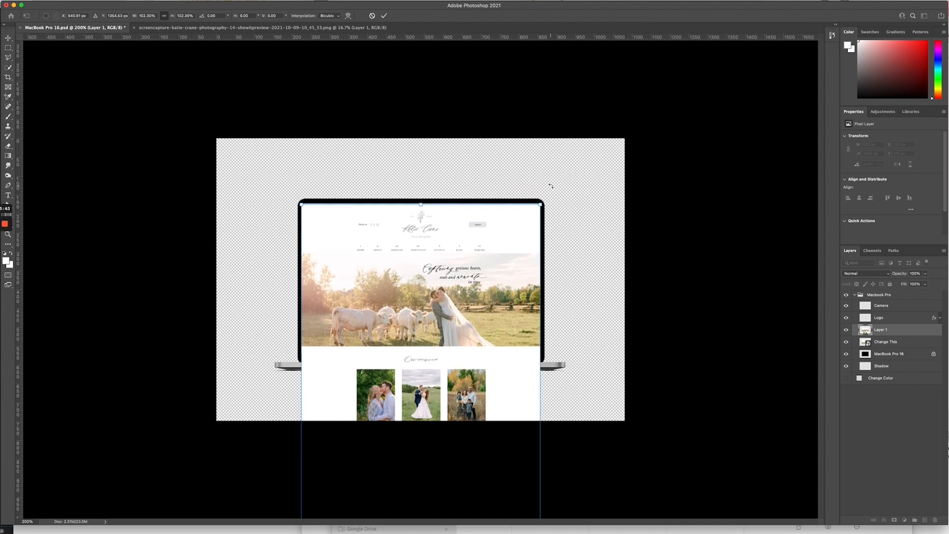
pyautogui.press('Up')
pyautogui.press('Up')
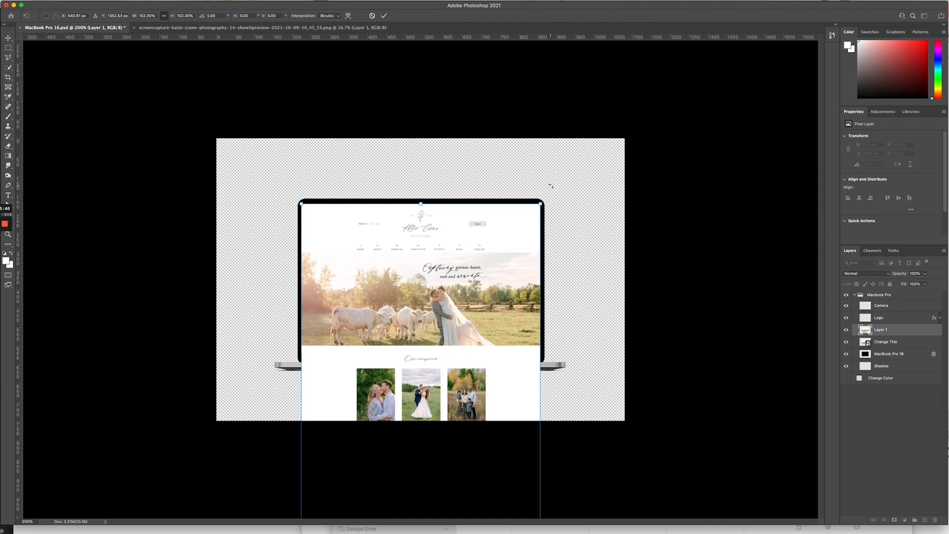
pyautogui.press('Return')
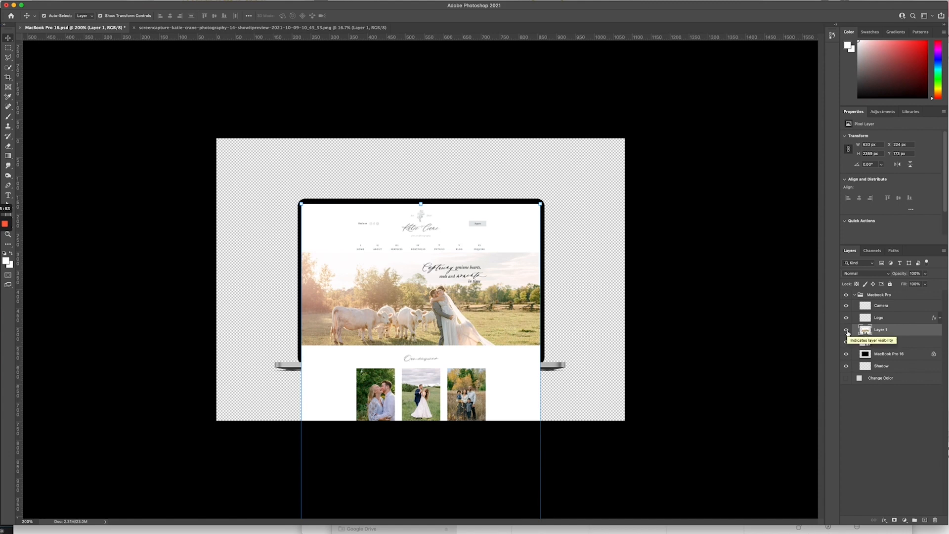
# Step: Toggle Layer 1 to compare, then enlarge the screenshot slightly and lower it onto the screen
pyautogui.click(846, 330)
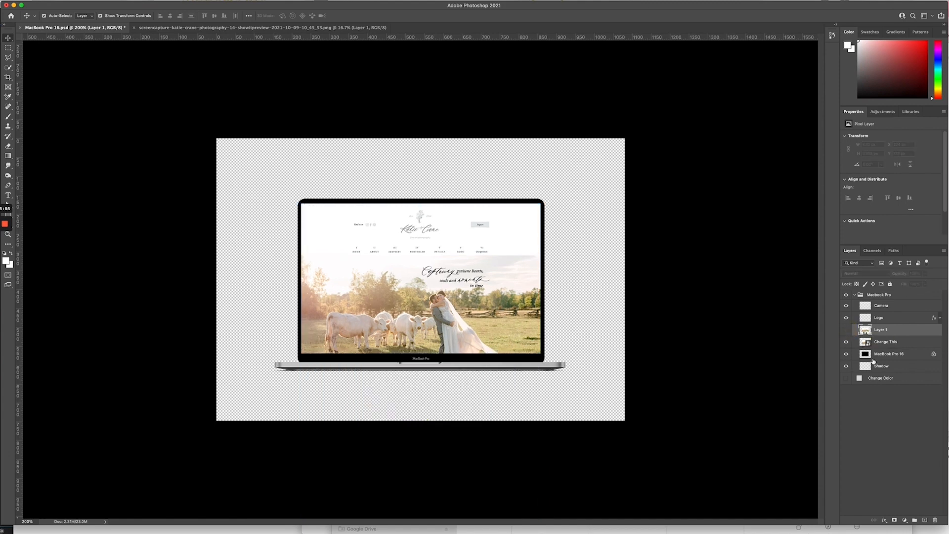
pyautogui.click(846, 330)
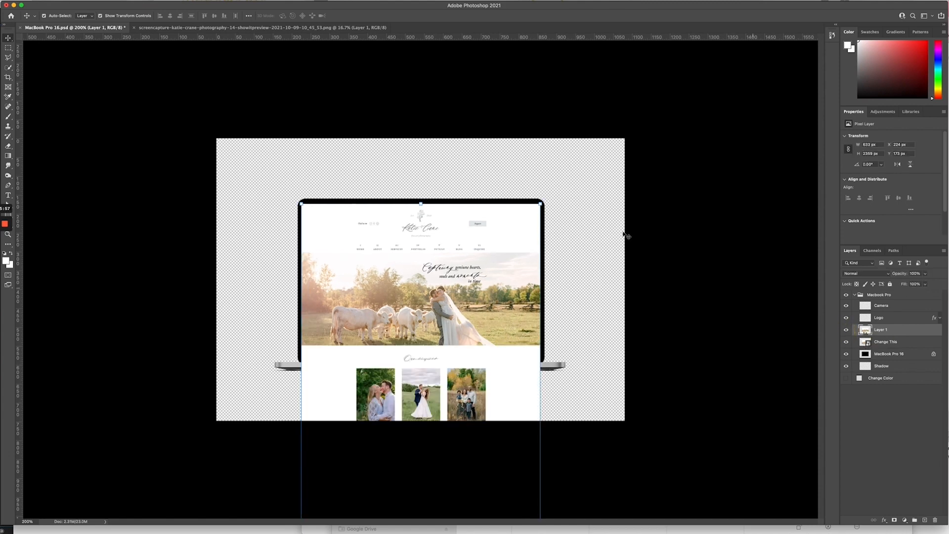
pyautogui.moveTo(540, 203); pyautogui.dragTo(555, 193)
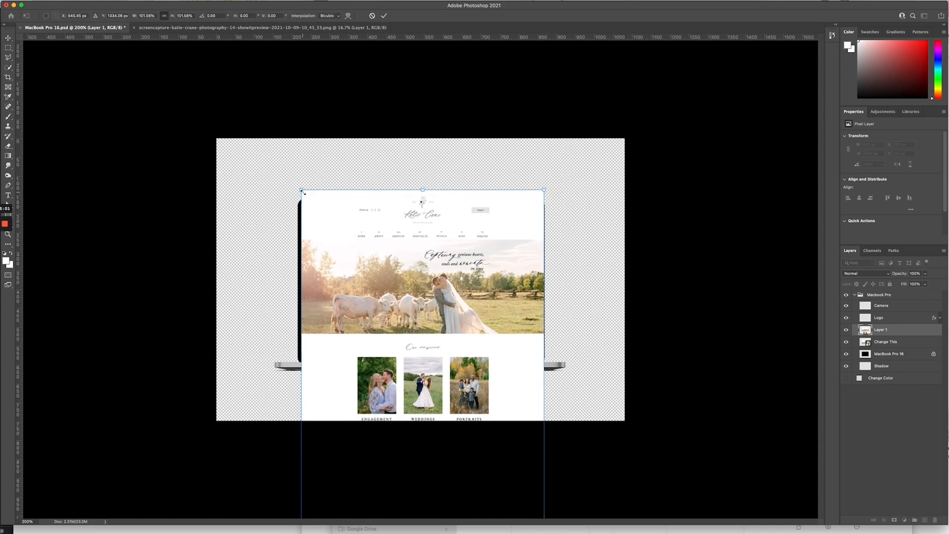
pyautogui.moveTo(301, 190); pyautogui.dragTo(289, 181)
pyautogui.moveTo(406, 240); pyautogui.dragTo(407, 266)
pyautogui.moveTo(299, 203); pyautogui.dragTo(288, 186)
# Step: Widen the screenshot to about 108.72%, settle it on the screen, apply, and hide Layer 1
pyautogui.moveTo(436, 230); pyautogui.dragTo(434, 248)
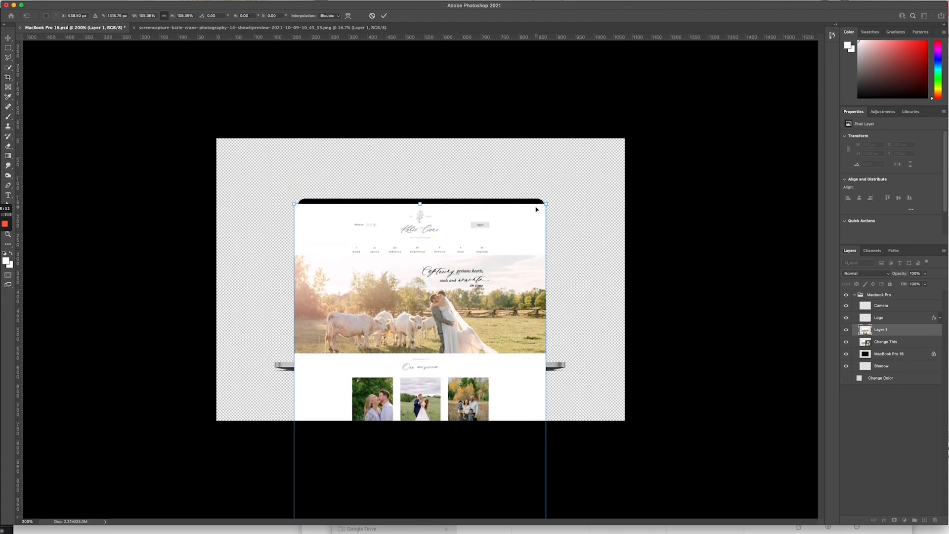
pyautogui.moveTo(546, 204); pyautogui.dragTo(572, 179)
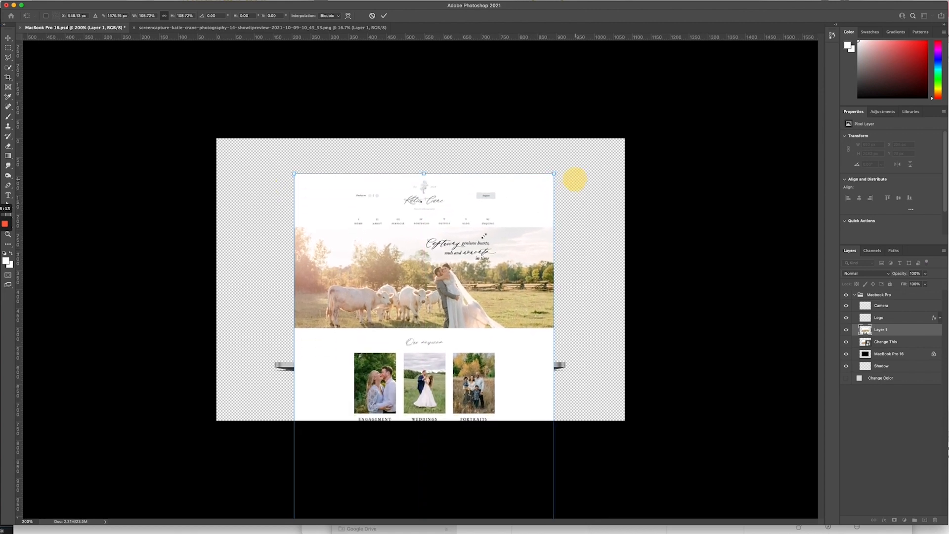
pyautogui.moveTo(482, 242); pyautogui.dragTo(485, 269)
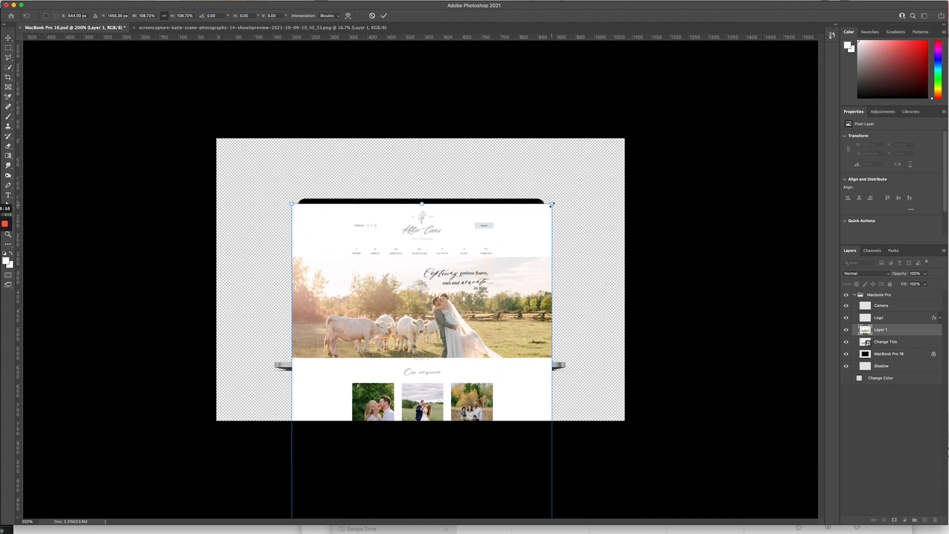
pyautogui.moveTo(552, 204); pyautogui.dragTo(554, 199)
pyautogui.moveTo(513, 238); pyautogui.dragTo(511, 247)
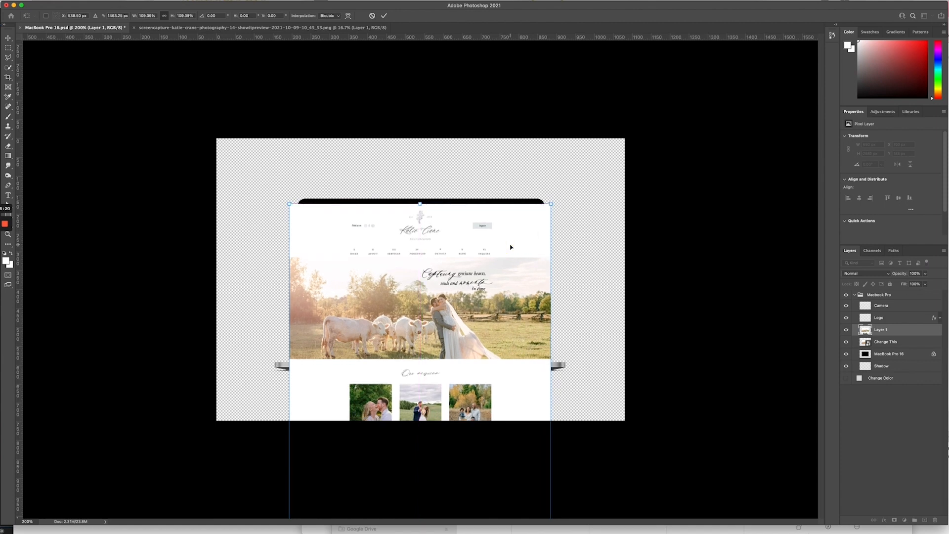
pyautogui.press('Return')
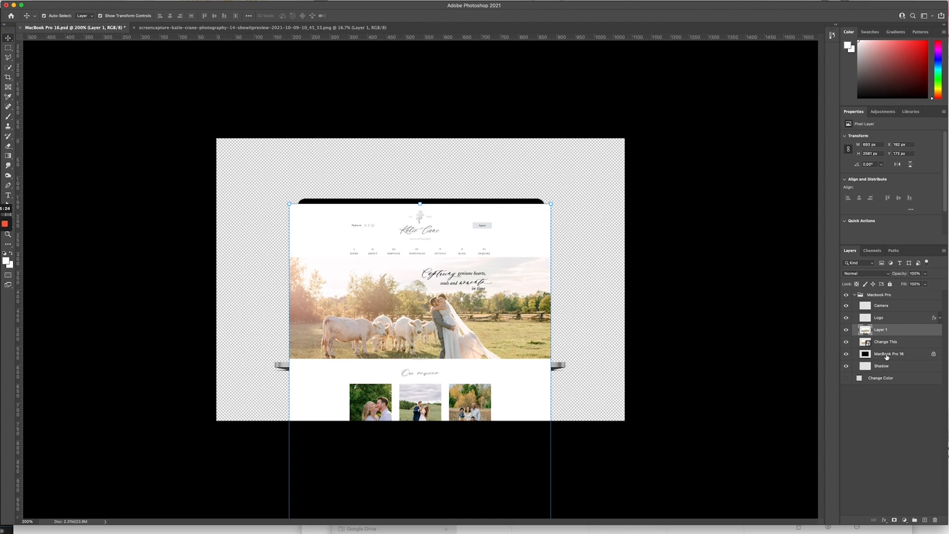
pyautogui.click(846, 329)
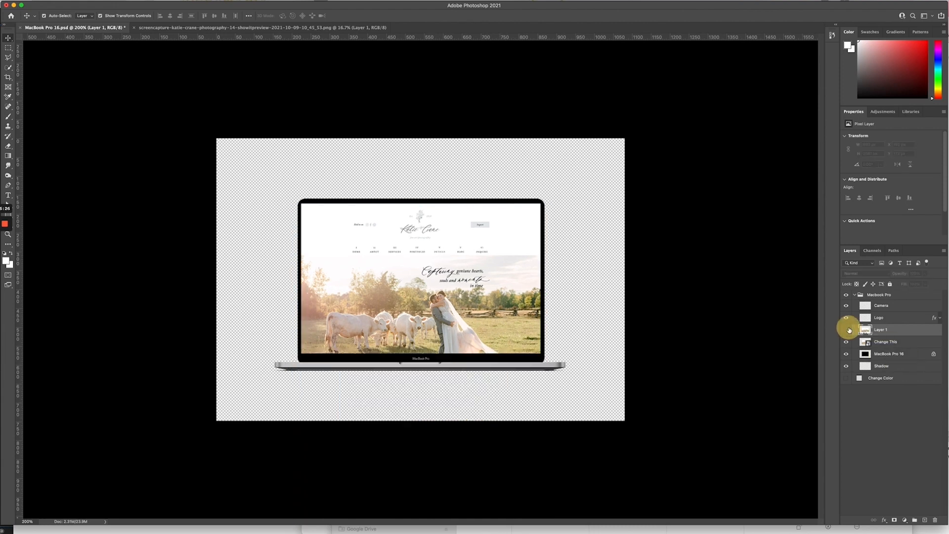
# Step: Target the Change This layer and start a Quick Selection over the laptop screen with a larger brush
pyautogui.click(863, 343)
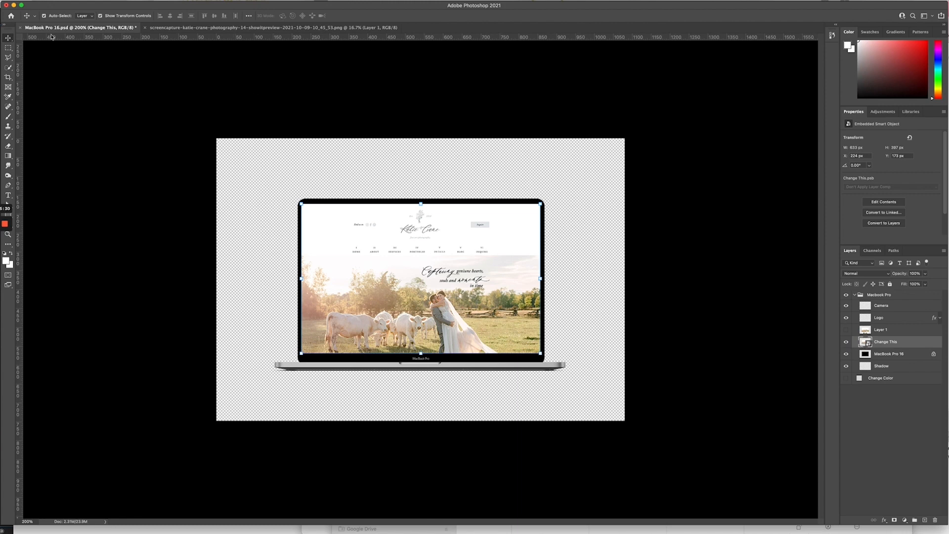
pyautogui.click(8, 47)
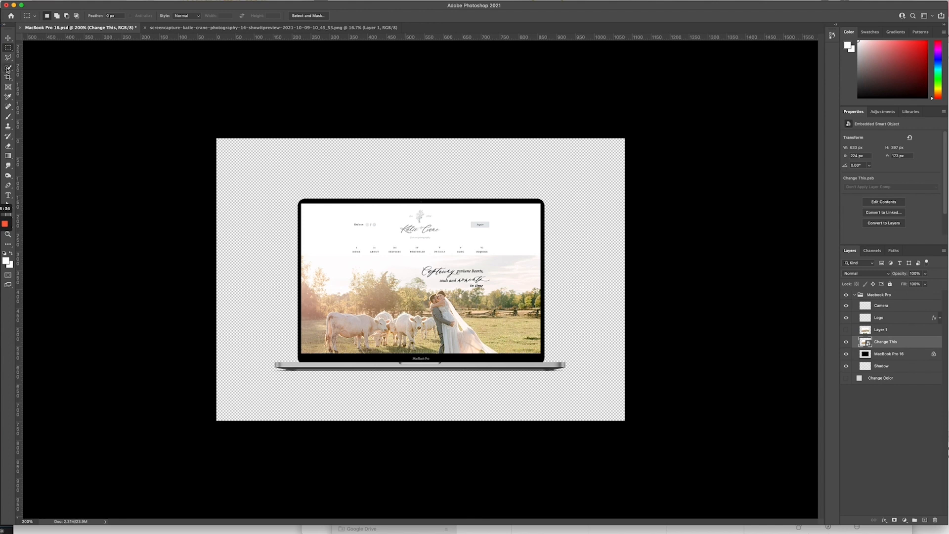
pyautogui.click(8, 67)
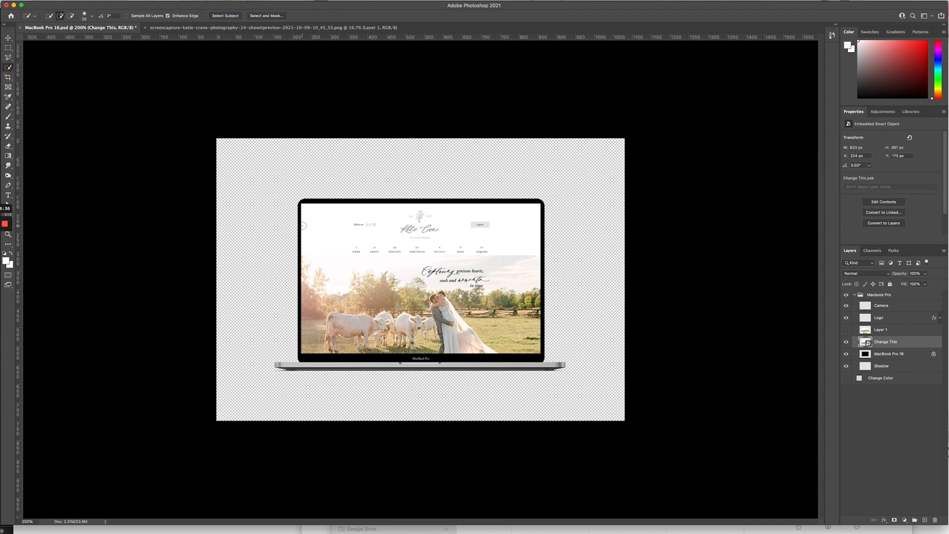
pyautogui.press(']')
pyautogui.press(']')
pyautogui.press(']')
pyautogui.press(']')
pyautogui.press(']')
pyautogui.press(']')
pyautogui.press(']')
pyautogui.press(']')
pyautogui.moveTo(321, 227)
pyautogui.mouseDown()
pyautogui.moveTo(491, 300)
pyautogui.moveTo(496, 252)
pyautogui.moveTo(401, 228)
pyautogui.moveTo(363, 264)
pyautogui.moveTo(457, 298)
pyautogui.moveTo(541, 239)
pyautogui.moveTo(507, 185)
pyautogui.mouseUp()
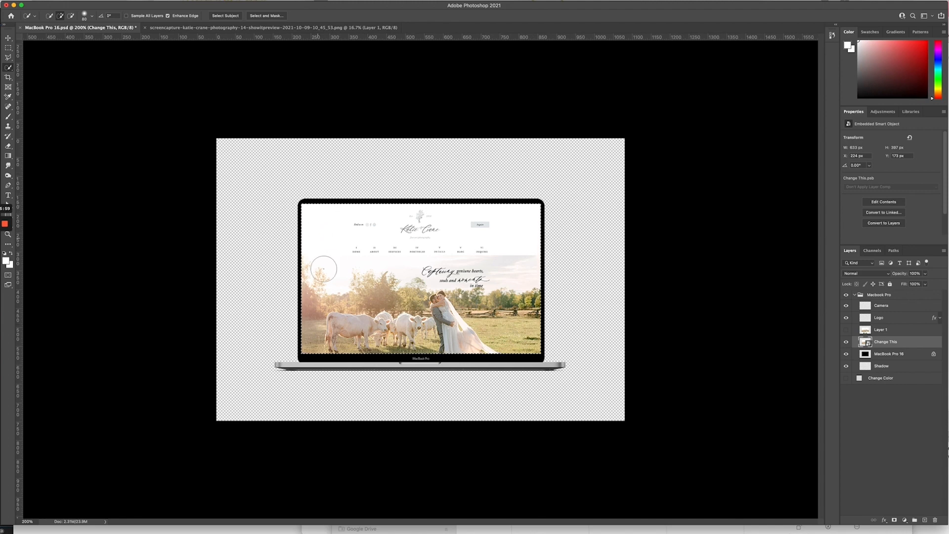
# Step: Add the remaining screen areas to the selection, then switch to Rectangular Marquee and target Layer 1
pyautogui.click(441, 289)
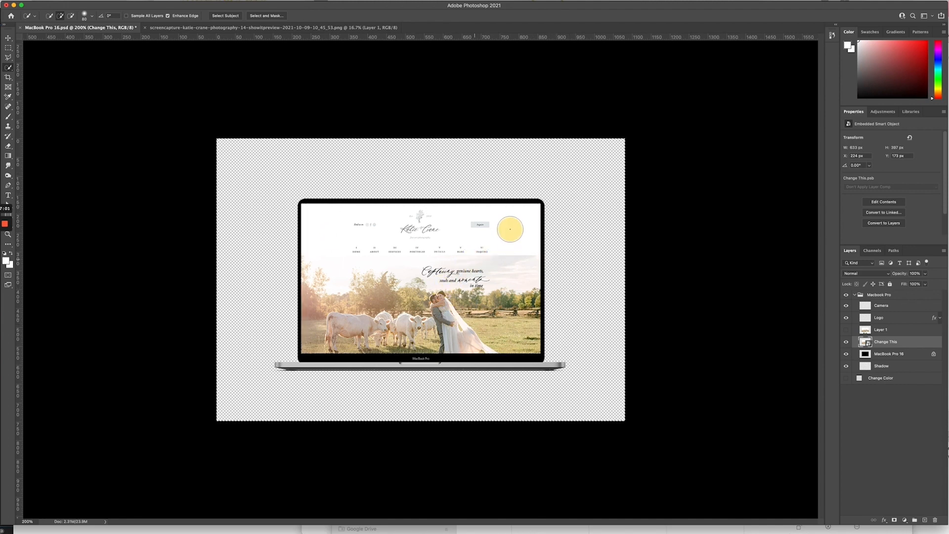
pyautogui.click(419, 244)
pyautogui.click(305, 338)
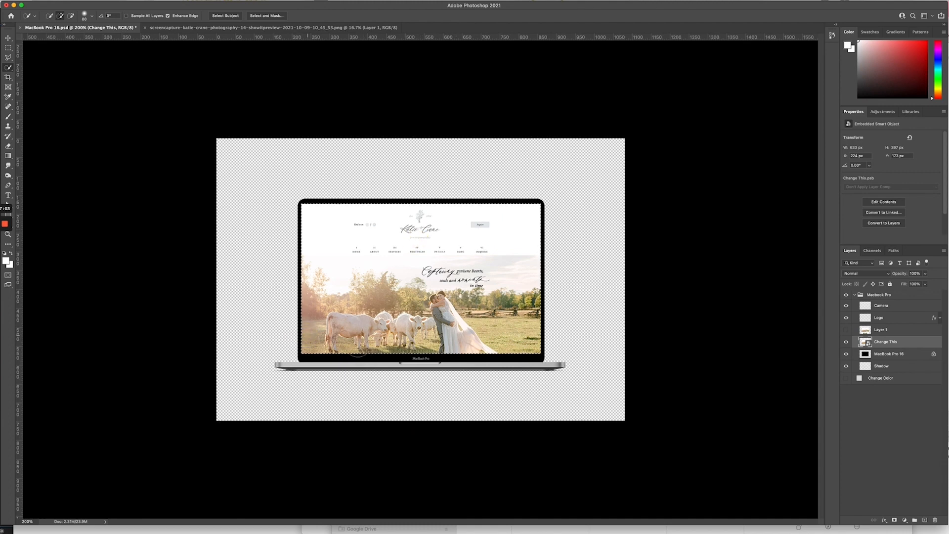
pyautogui.click(392, 342)
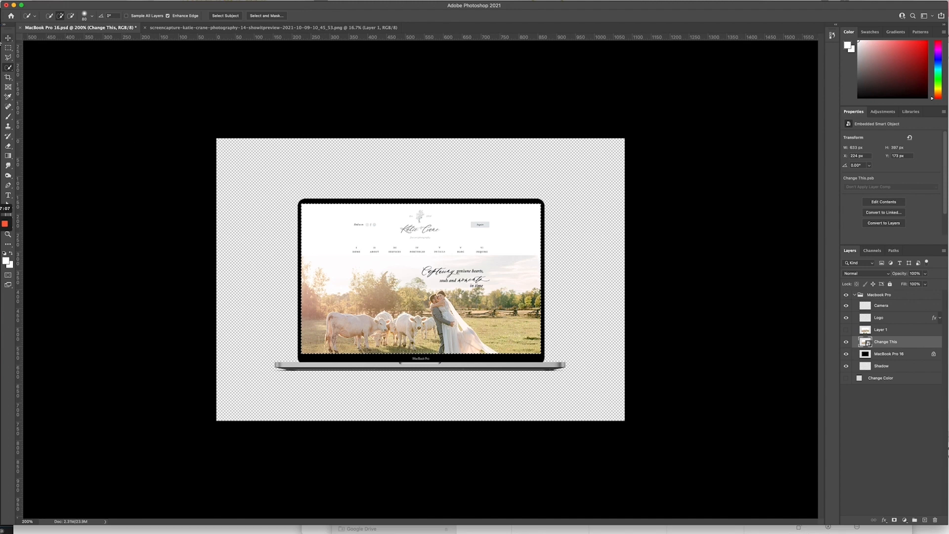
pyautogui.click(8, 47)
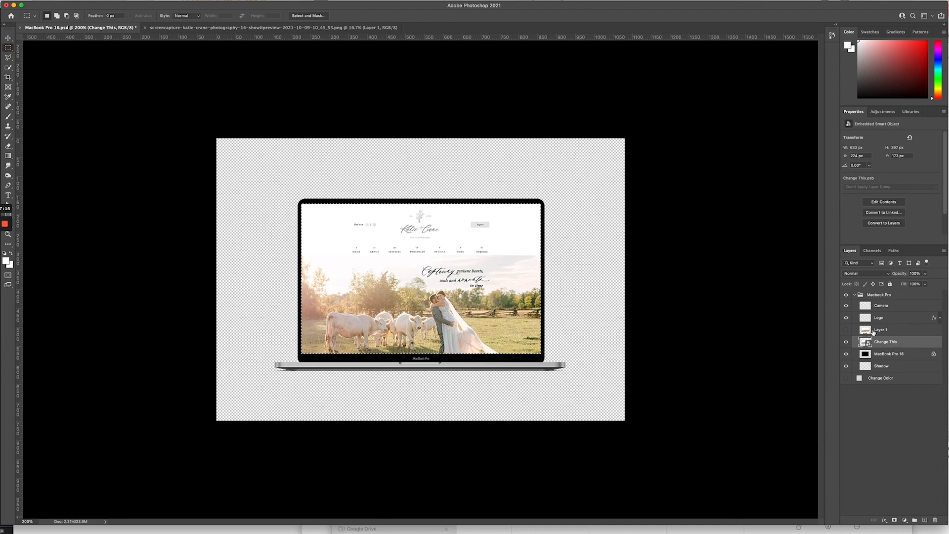
pyautogui.click(879, 330)
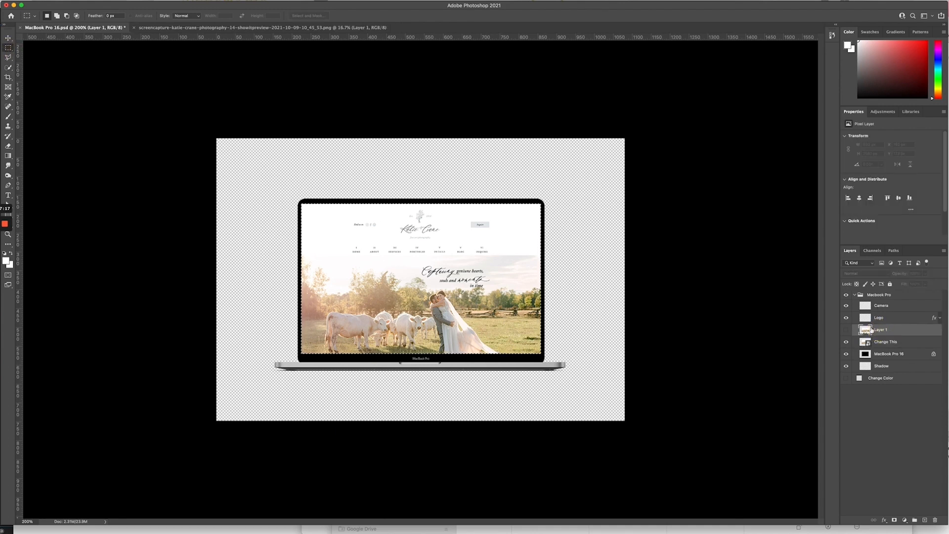
# Step: Show Layer 1, add a layer mask from the screen selection, and hide Change This
pyautogui.click(846, 329)
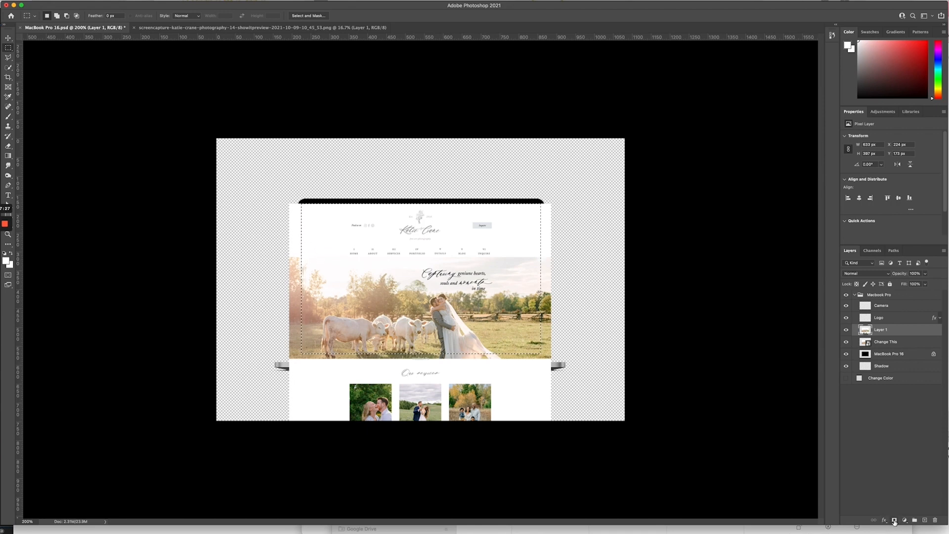
pyautogui.click(894, 520)
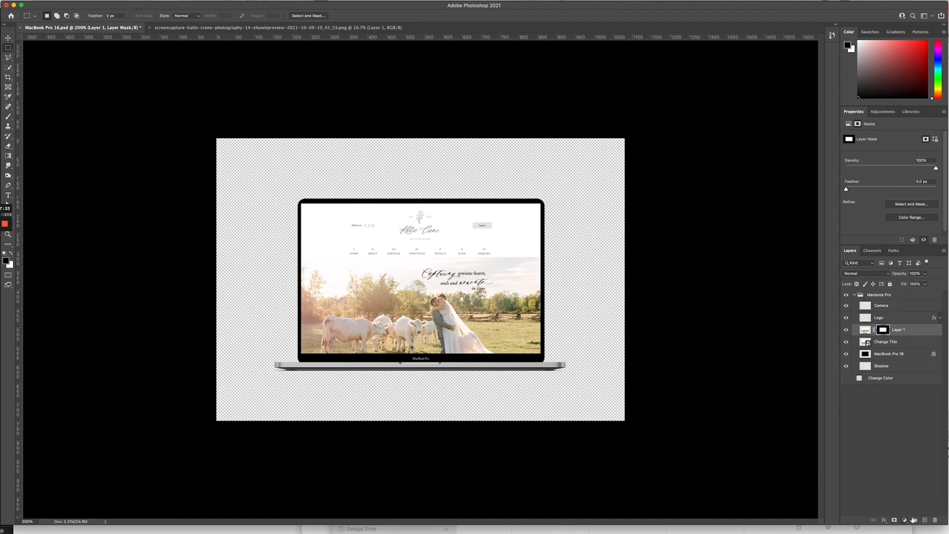
pyautogui.click(844, 342)
pyautogui.moveTo(2, 232)
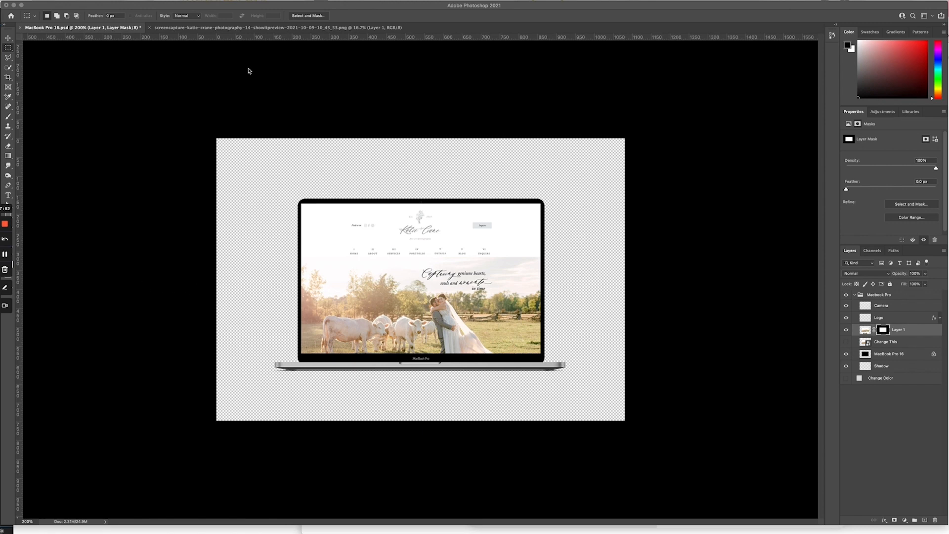
# Step: Open Window > Timeline, enlarge the panel, and create a frame animation from the mockup
pyautogui.click(249, 0)
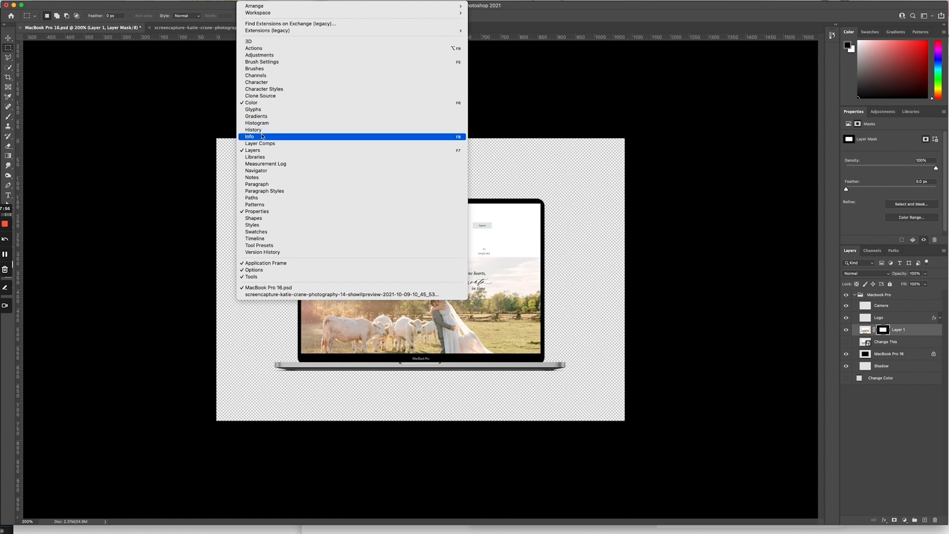
pyautogui.click(264, 239)
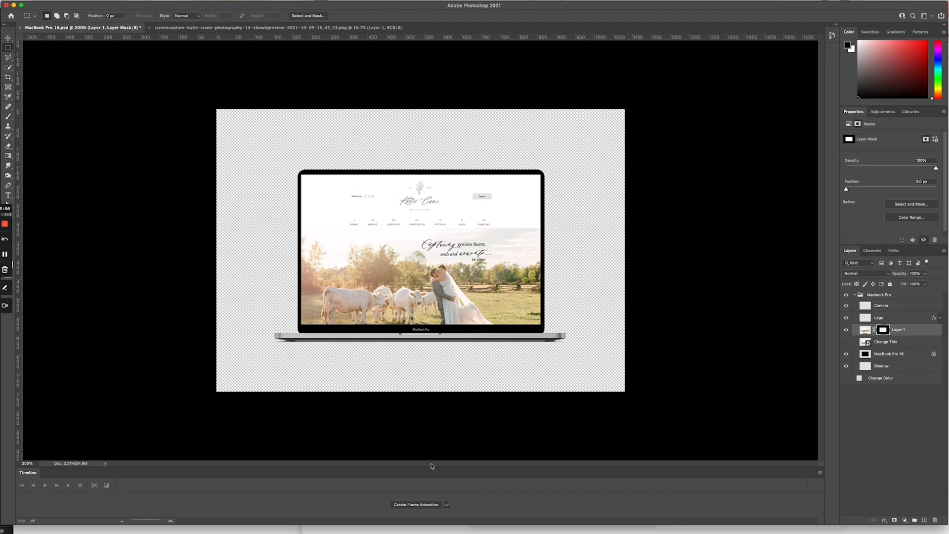
pyautogui.moveTo(431, 465); pyautogui.dragTo(430, 401)
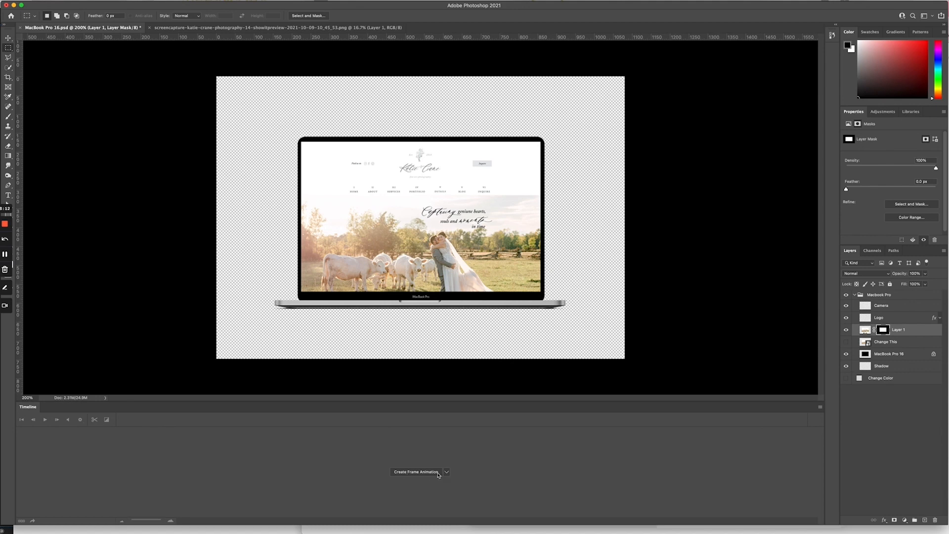
pyautogui.click(447, 473)
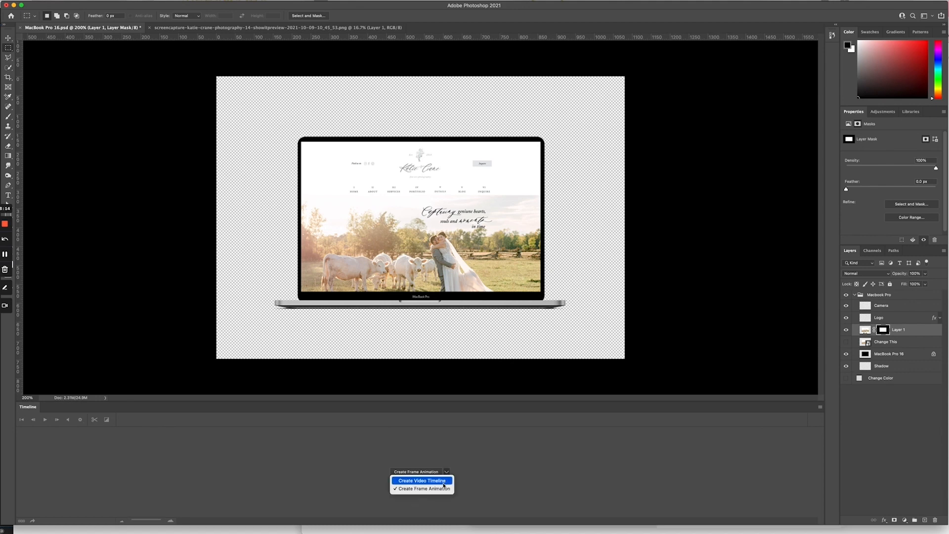
pyautogui.click(448, 473)
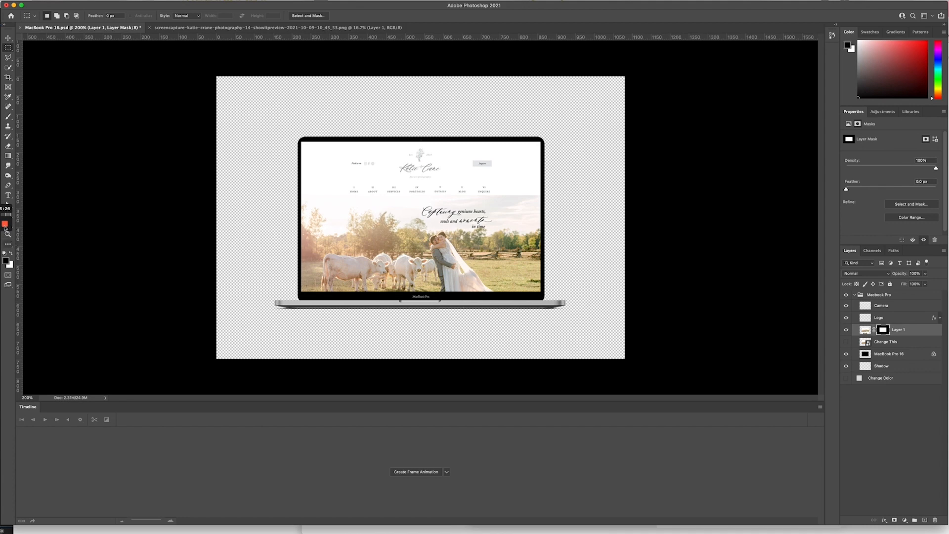
pyautogui.click(416, 472)
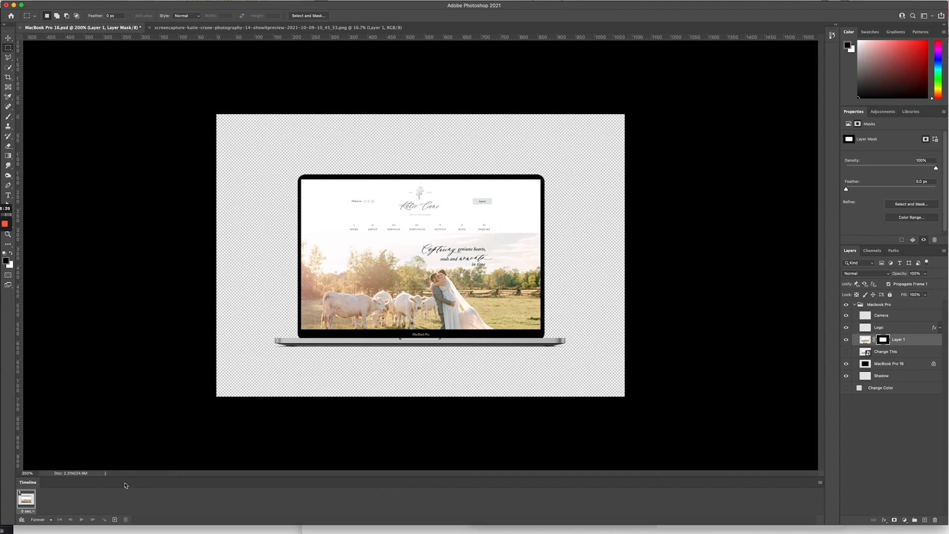
# Step: Set frame 1's delay to 0.1 seconds and duplicate it as frame 2
pyautogui.click(818, 482)
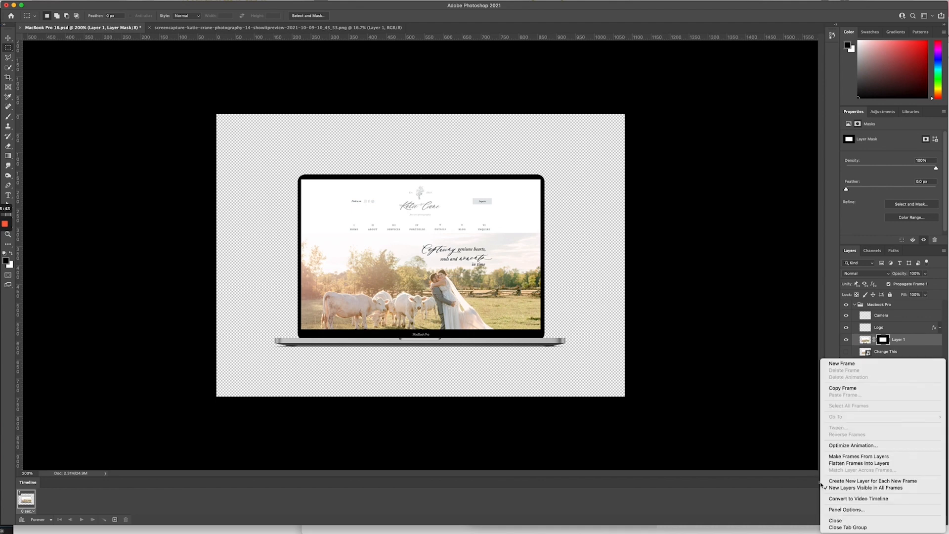
pyautogui.click(687, 502)
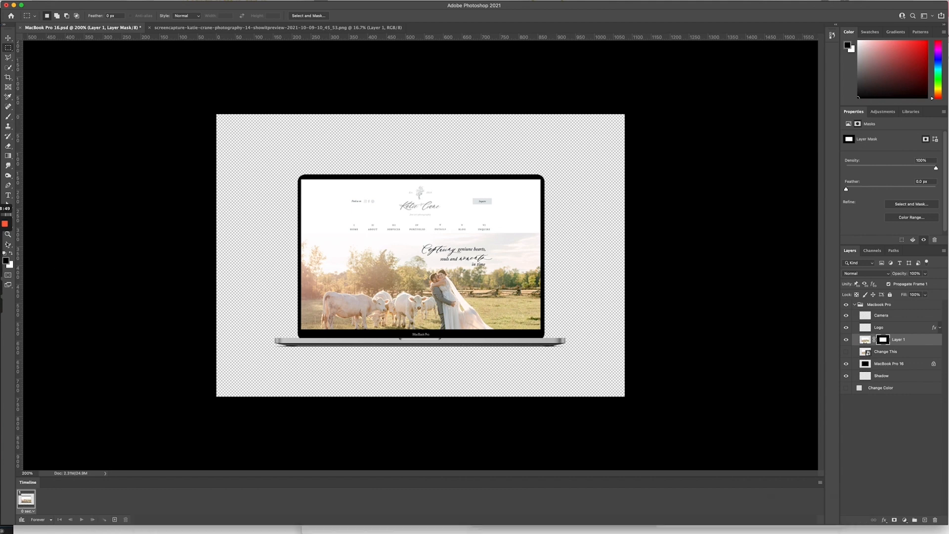
pyautogui.moveTo(5, 228)
pyautogui.click(5, 255)
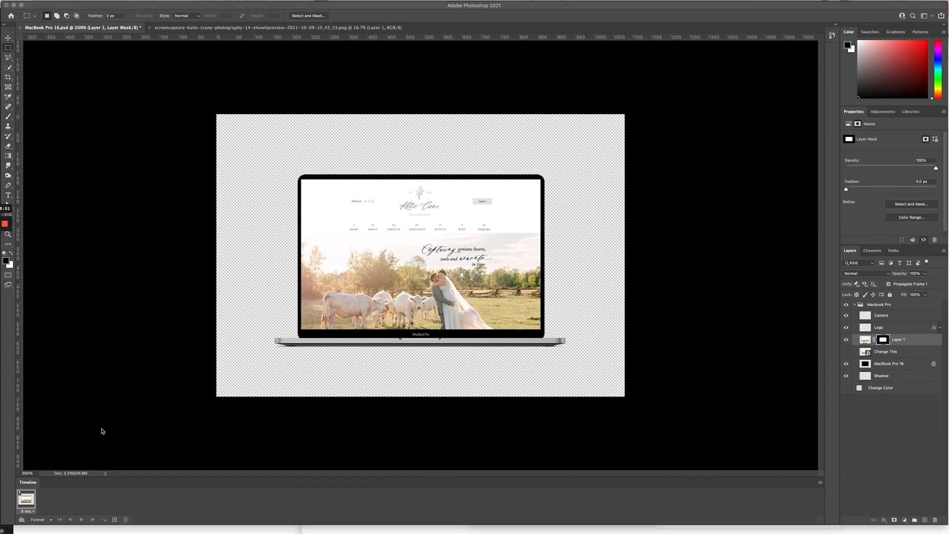
pyautogui.click(34, 512)
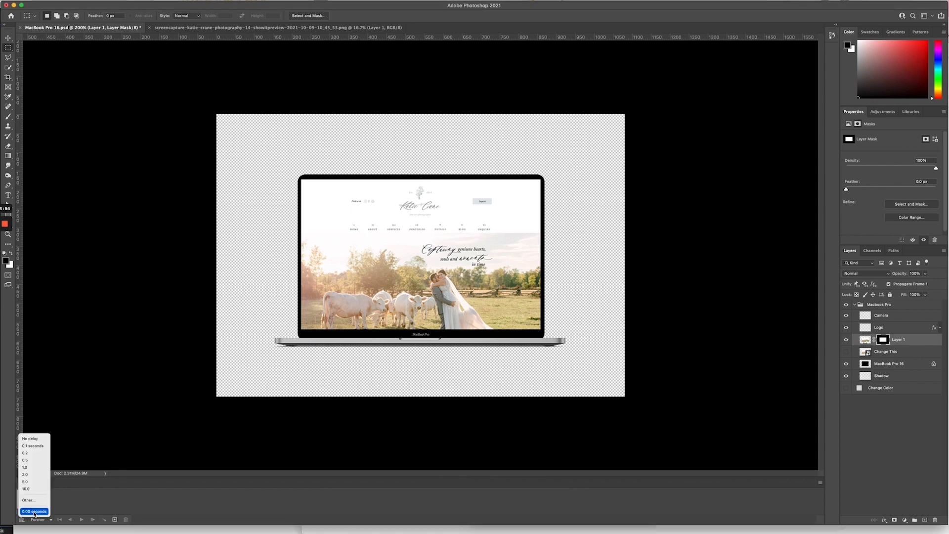
pyautogui.click(41, 446)
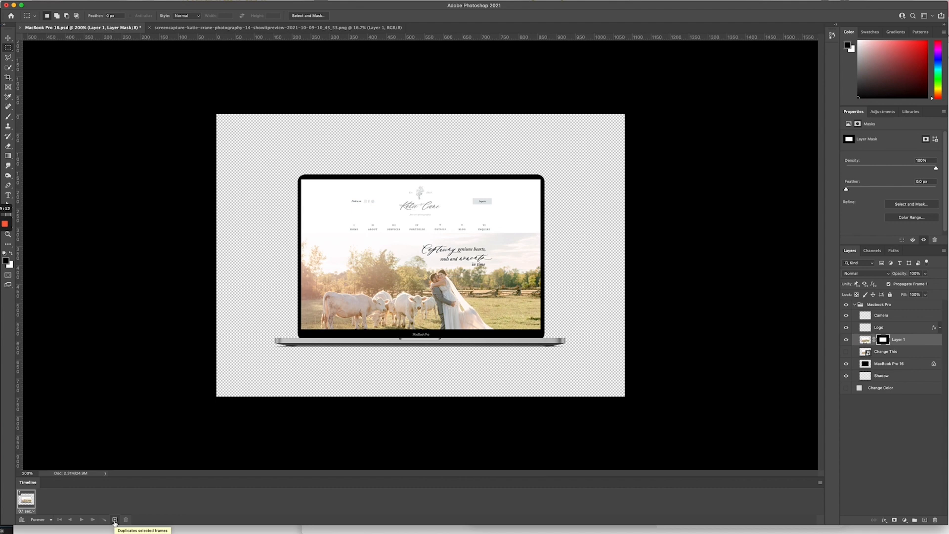
pyautogui.click(115, 520)
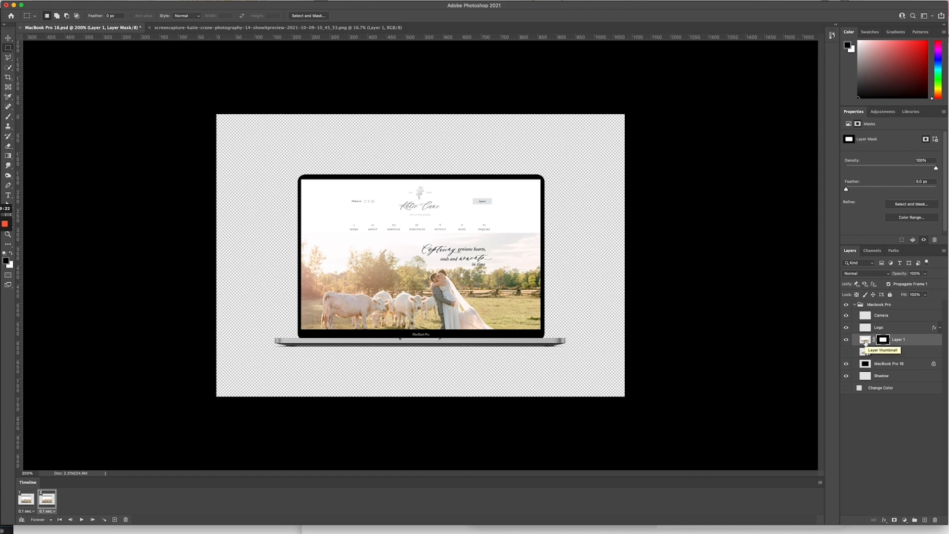
# Step: Target Layer 1's image instead of its mask, switch to the Move tool and zoom out
pyautogui.click(864, 341)
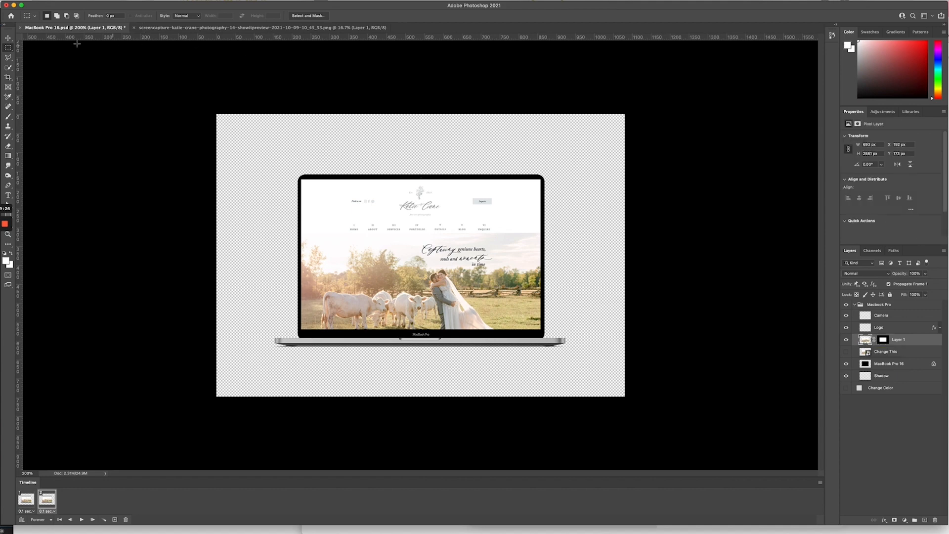
pyautogui.click(8, 38)
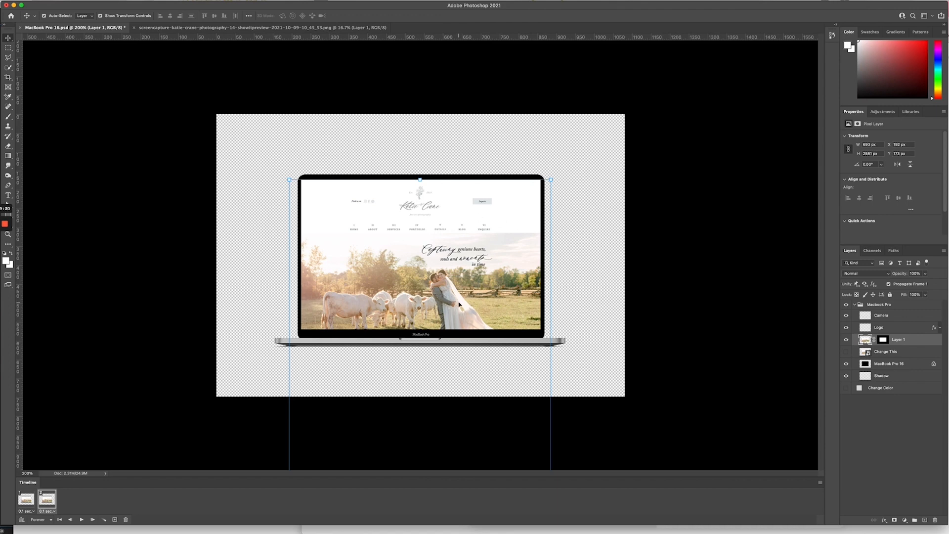
pyautogui.press('super+minus')
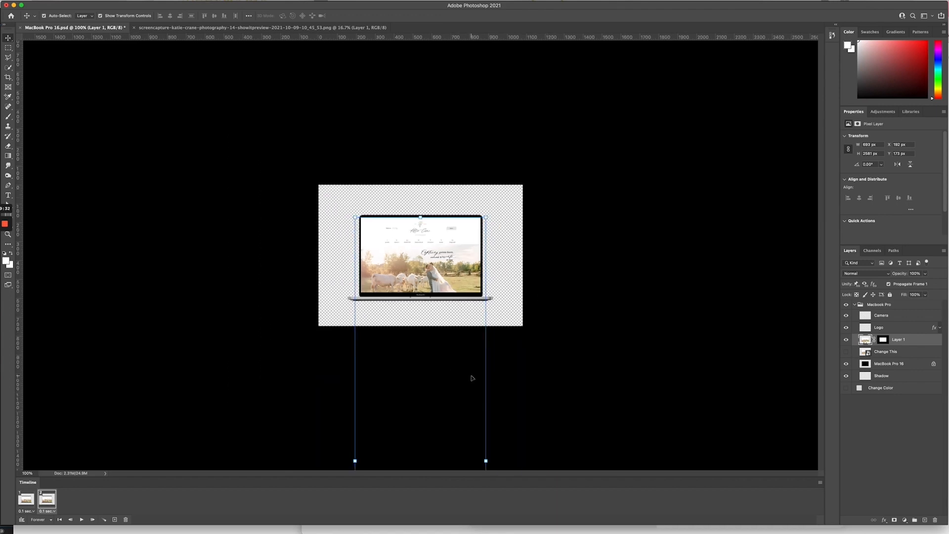
# Step: Unlink the Layer 1 website screenshot from its mask
pyautogui.press('super+minus')
pyautogui.press('super+minus')
pyautogui.press('super+minus')
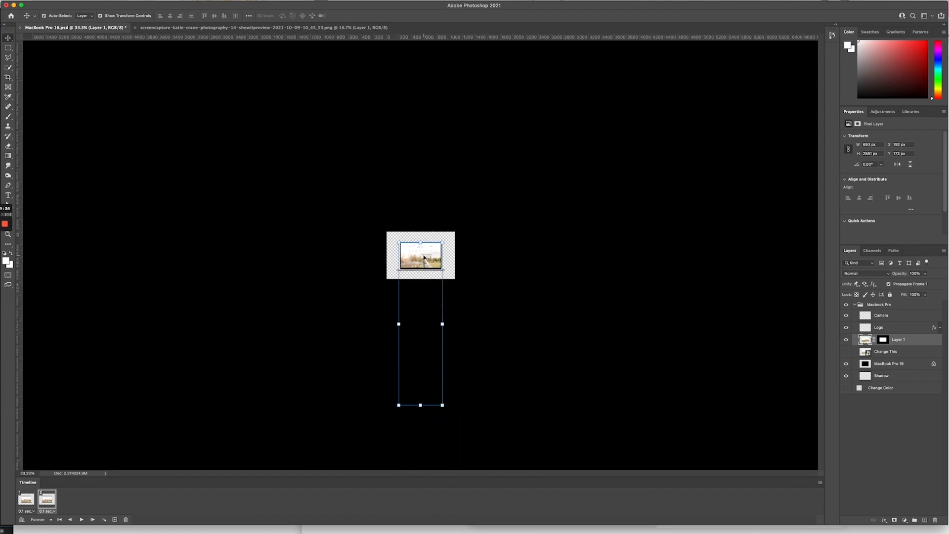
pyautogui.moveTo(424, 258); pyautogui.dragTo(426, 197)
pyautogui.press('super+z')
pyautogui.click(880, 340)
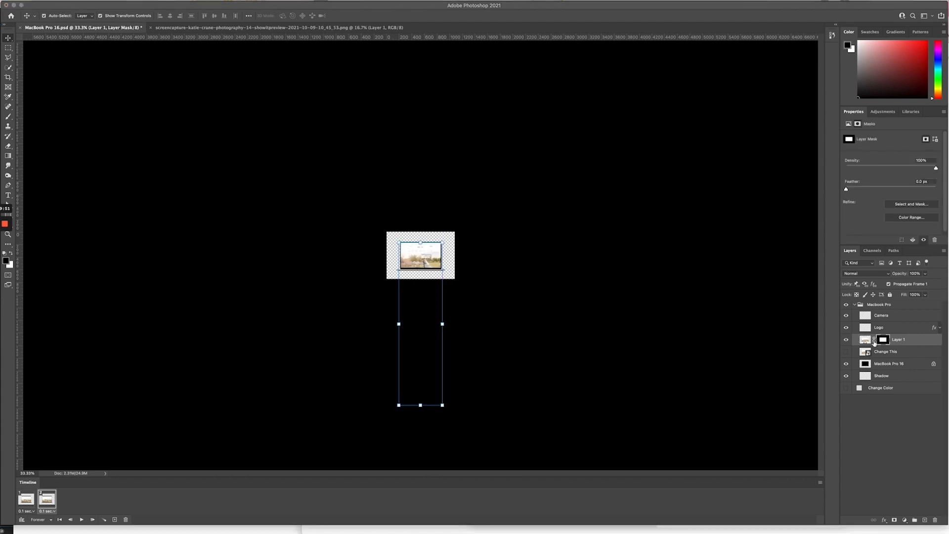
pyautogui.click(873, 340)
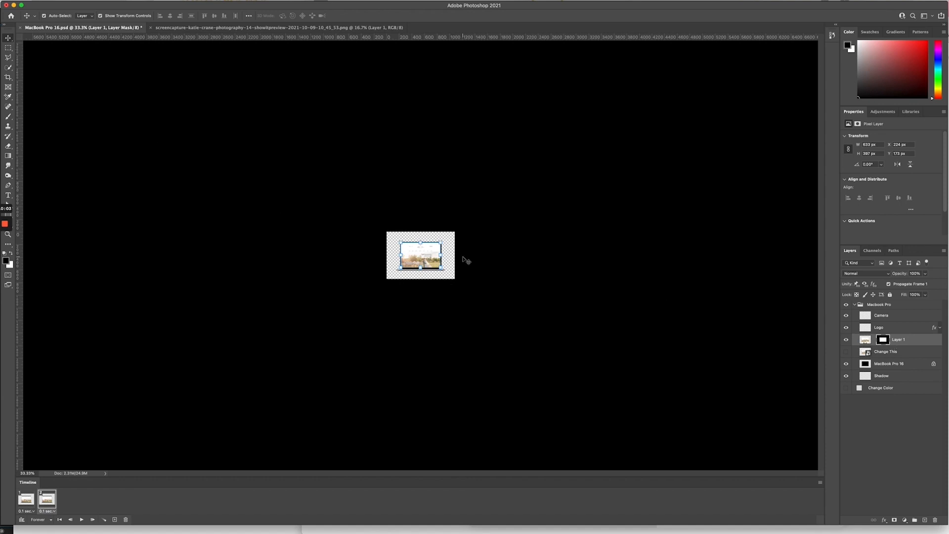
# Step: Reselect Layer 1's screenshot and drag it upward to reveal the page bottom
pyautogui.click(898, 339)
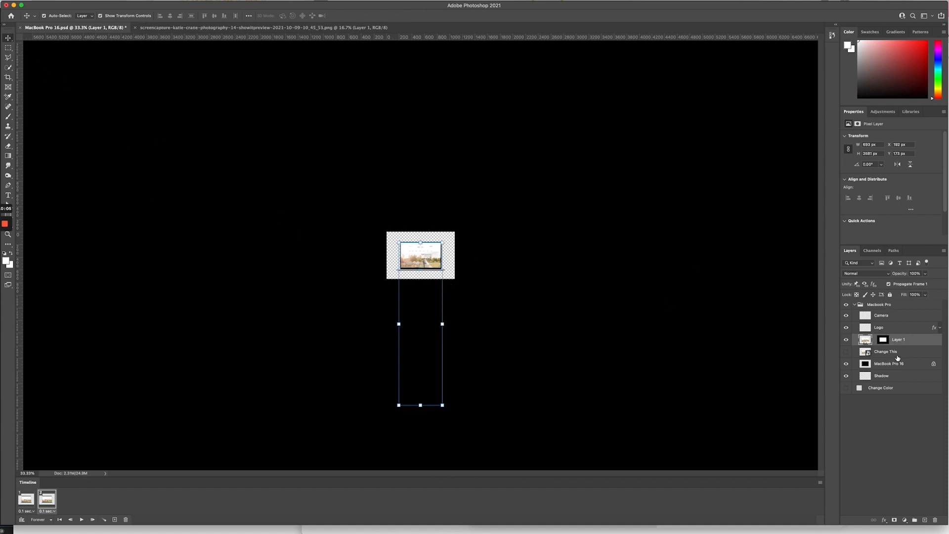
pyautogui.click(897, 354)
pyautogui.click(865, 341)
pyautogui.moveTo(440, 269); pyautogui.dragTo(444, 129)
# Step: Nudge Layer 1 to Y -2009 px so the footer fits, then compare frames 1 and 2
pyautogui.moveTo(444, 131); pyautogui.dragTo(444, 125)
pyautogui.press('super+equal')
pyautogui.press('super+equal')
pyautogui.press('super+equal')
pyautogui.press('super+equal')
pyautogui.press('super+equal')
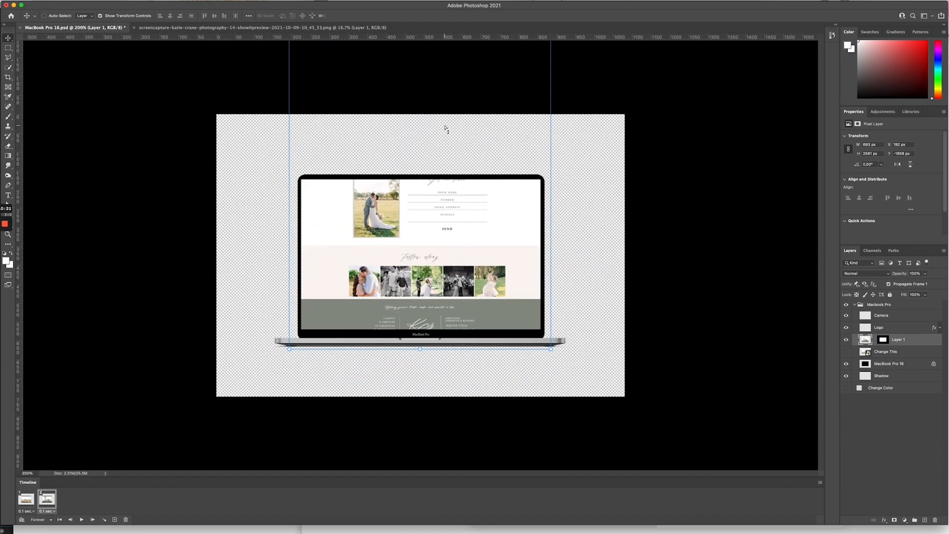
pyautogui.hotkey('shift', 'Up')
pyautogui.hotkey('shift', 'Up')
pyautogui.hotkey('shift', 'Up')
pyautogui.hotkey('shift', 'Up')
pyautogui.hotkey('shift', 'Up')
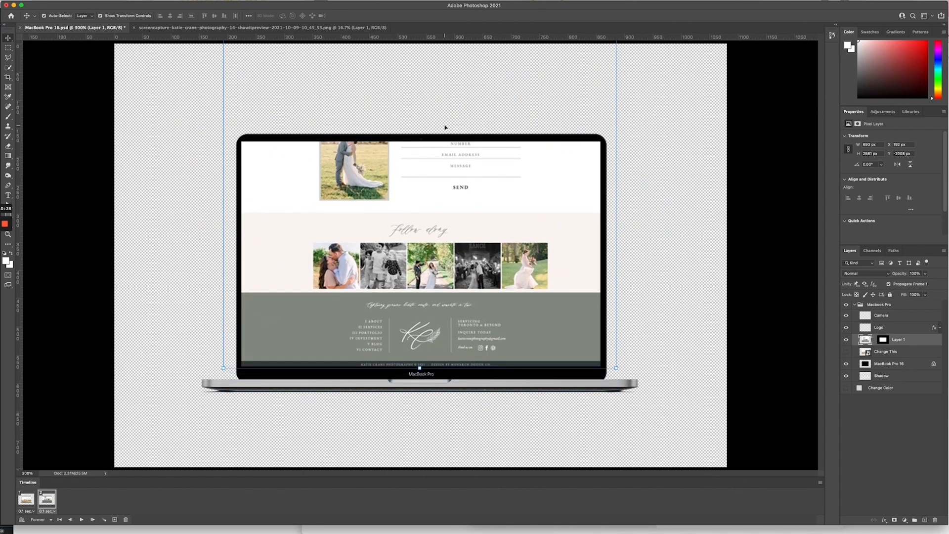
pyautogui.press('Up')
pyautogui.press('Up')
pyautogui.press('Up')
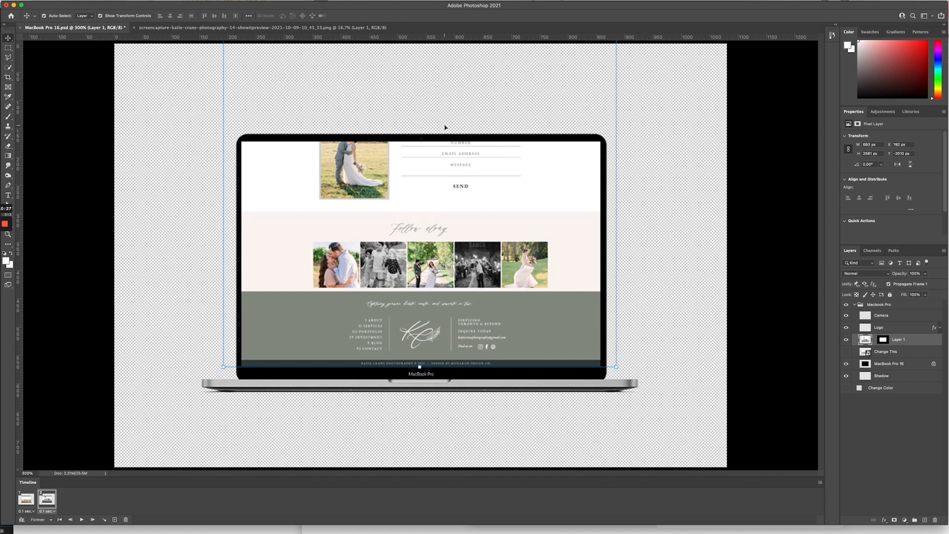
pyautogui.press('Down')
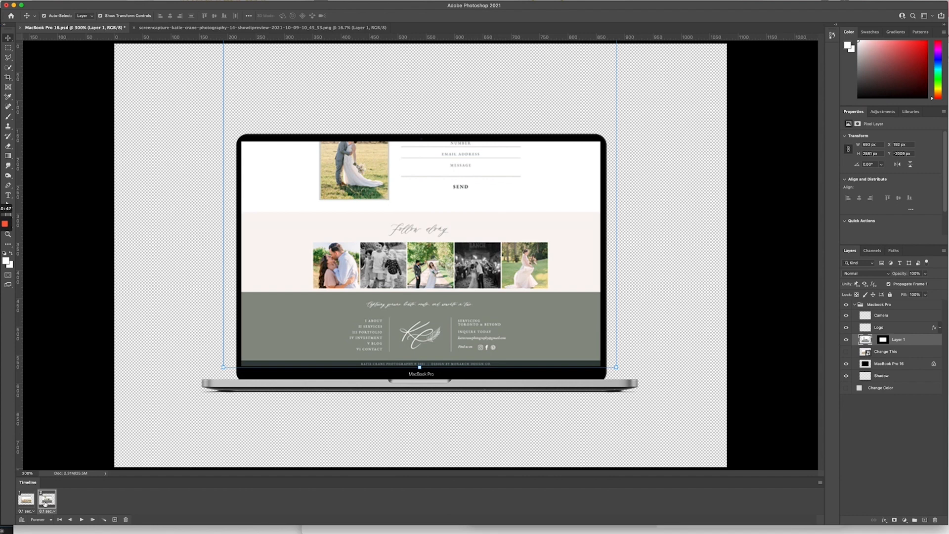
pyautogui.click(20, 500)
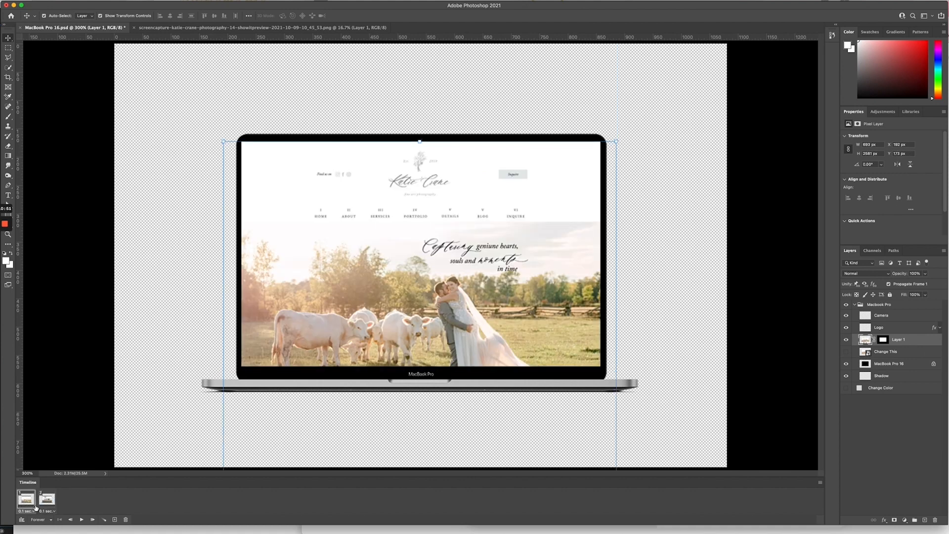
pyautogui.click(52, 502)
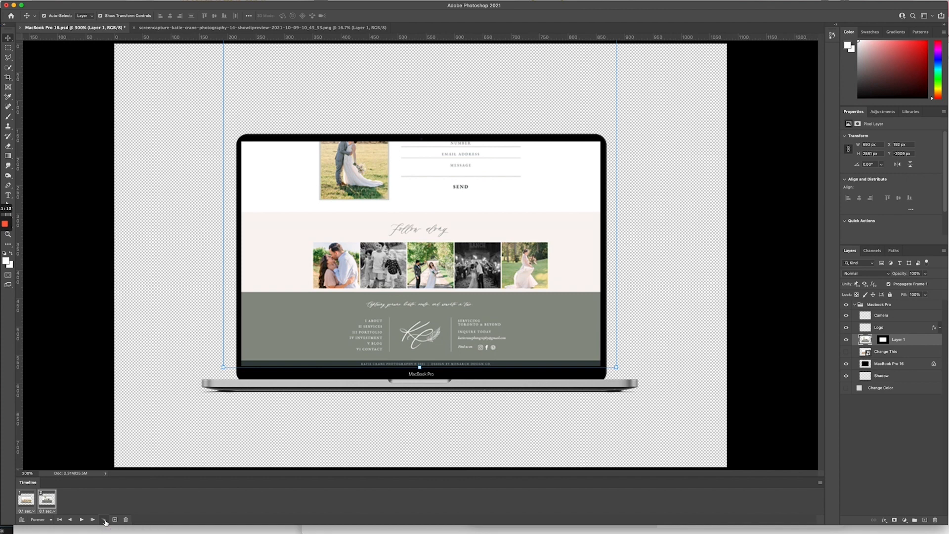
# Step: Tween between the two frames, adding 60 in-between frames
pyautogui.click(104, 520)
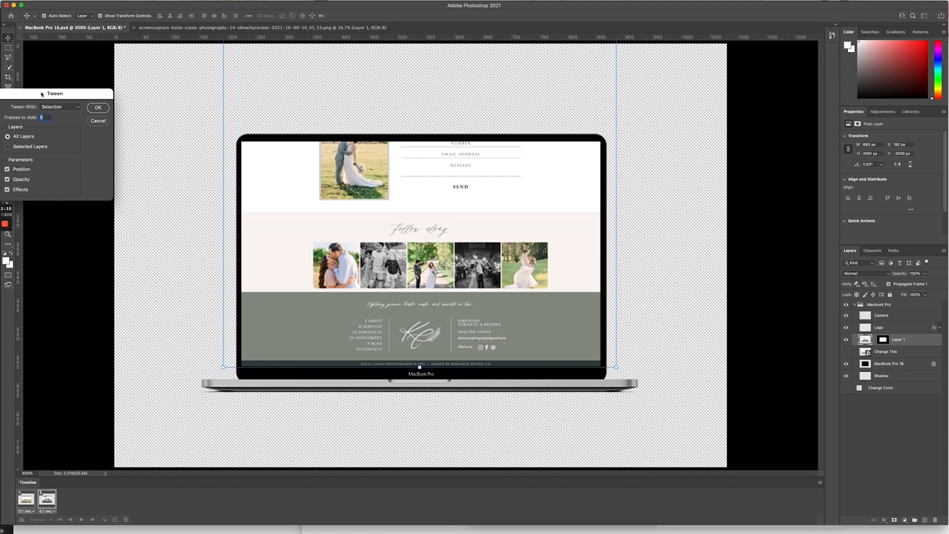
pyautogui.moveTo(42, 94); pyautogui.dragTo(404, 154)
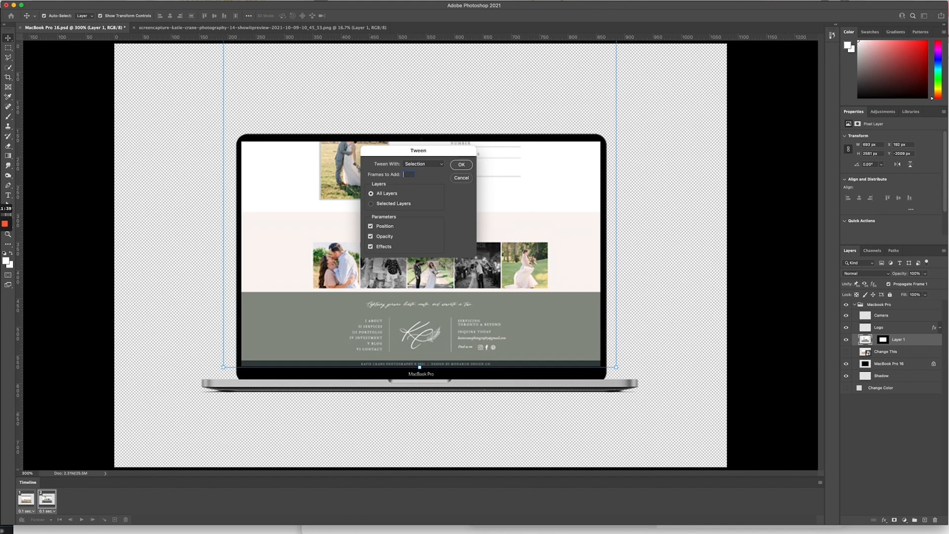
pyautogui.write('60')
pyautogui.click(458, 166)
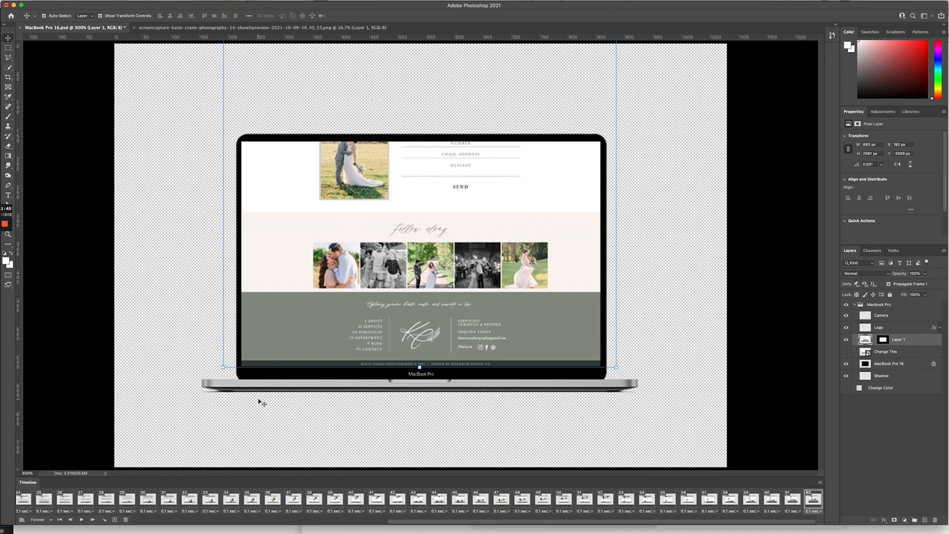
# Step: Play and stop the scrolling preview from frame 1, then bring up frame 1's delay choices
pyautogui.hscroll(-10, 79, 506)
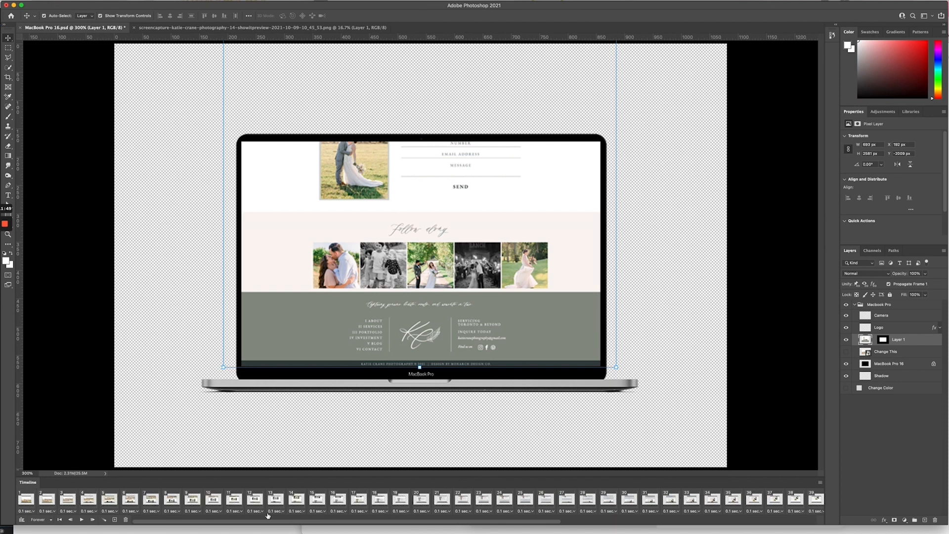
pyautogui.click(27, 501)
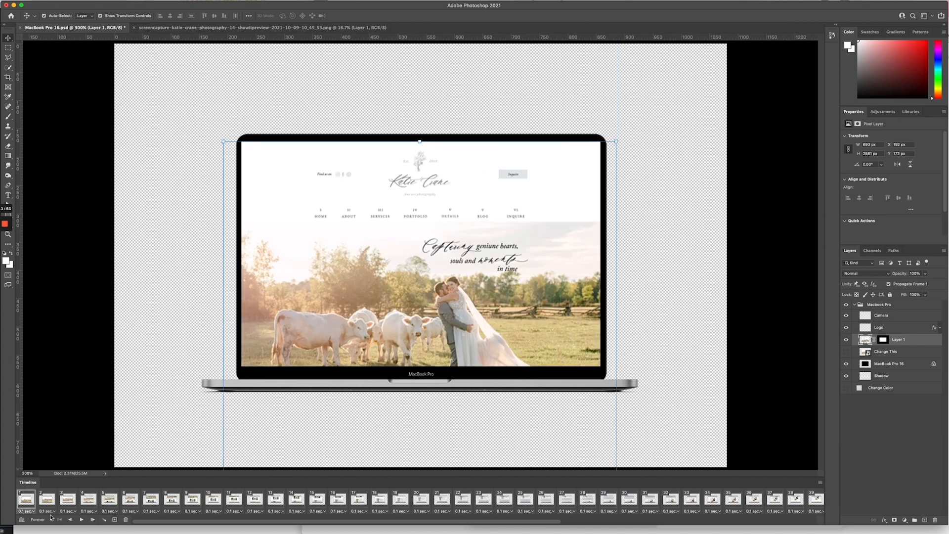
pyautogui.click(82, 520)
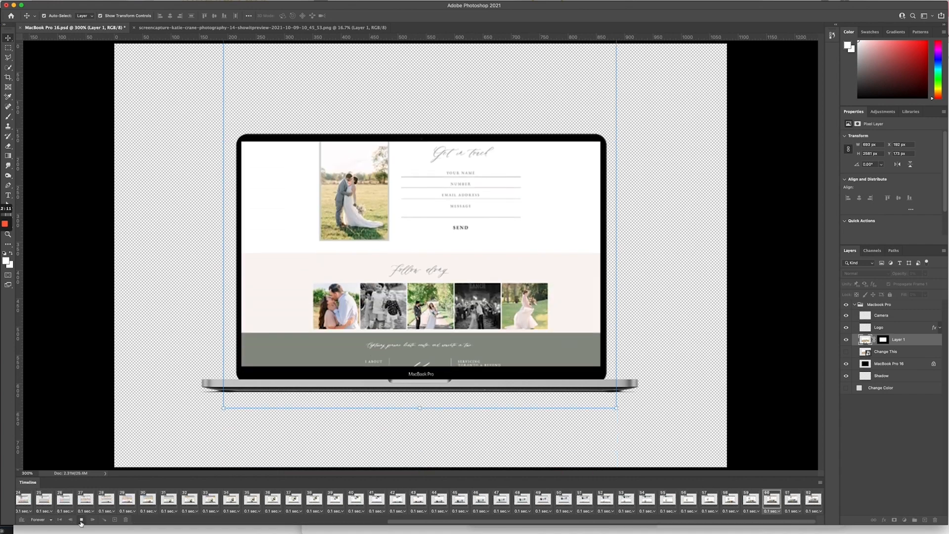
pyautogui.click(82, 521)
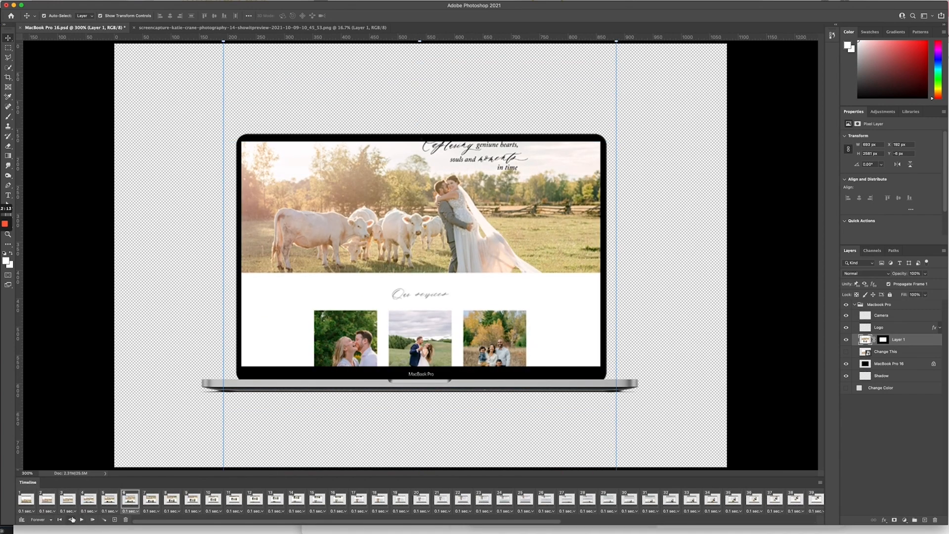
pyautogui.click(22, 503)
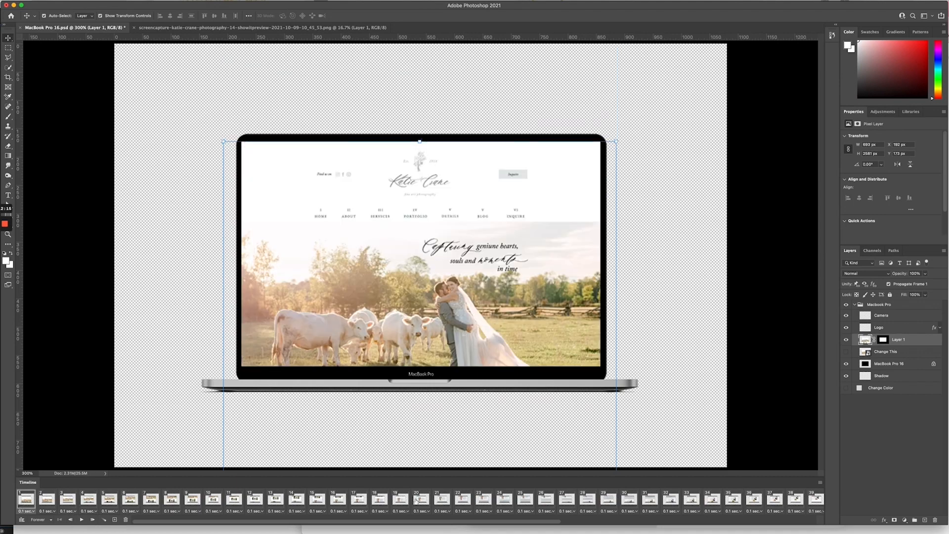
pyautogui.hscroll(5, 417, 501)
pyautogui.hscroll(-5, 793, 505)
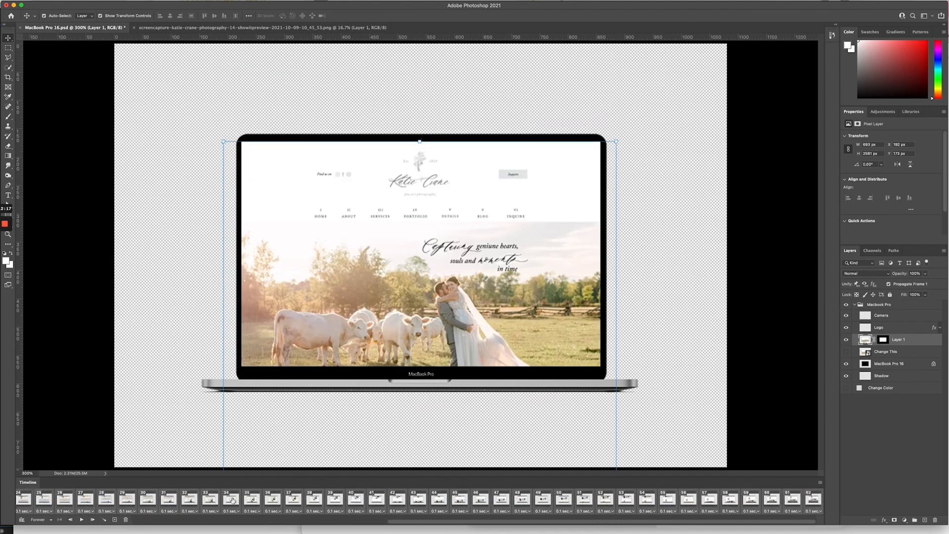
pyautogui.click(28, 511)
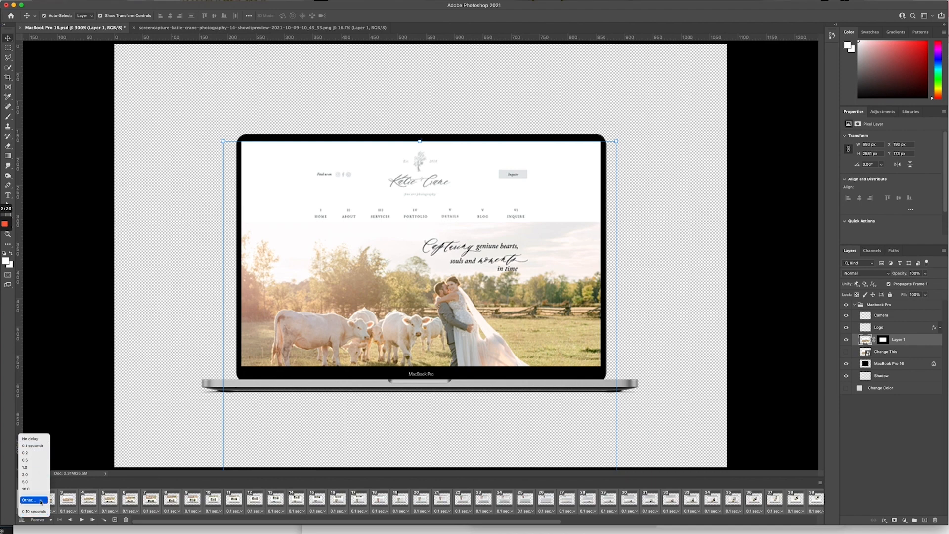
pyautogui.click(40, 500)
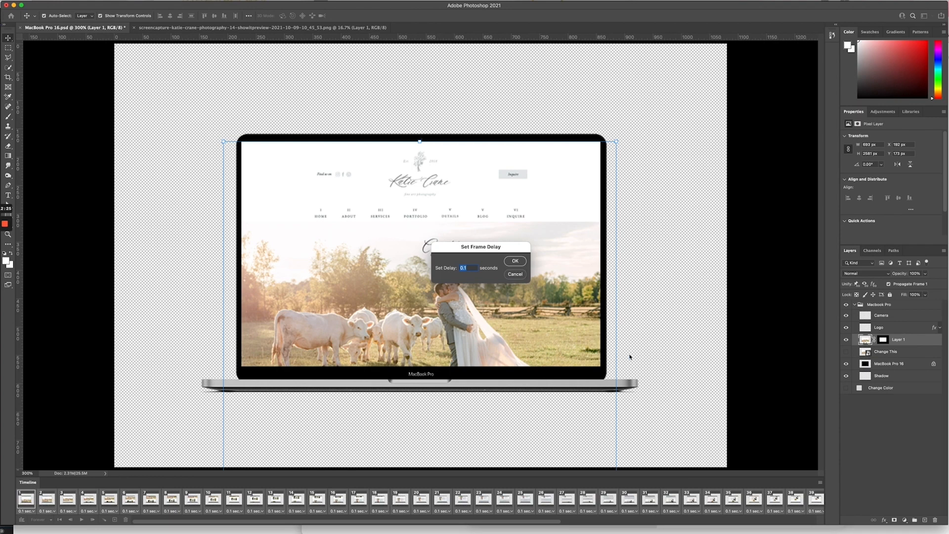
pyautogui.press('Right')
pyautogui.press('Return')
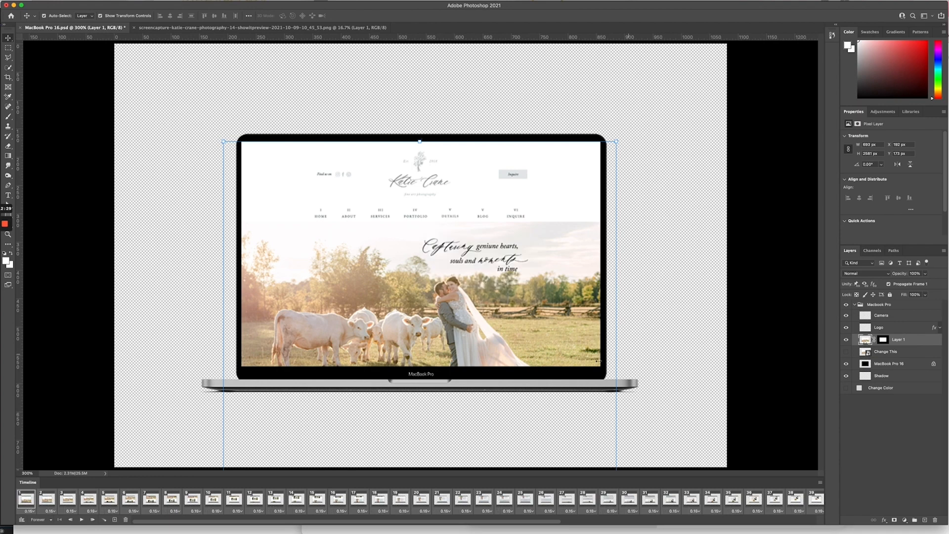
pyautogui.click(81, 521)
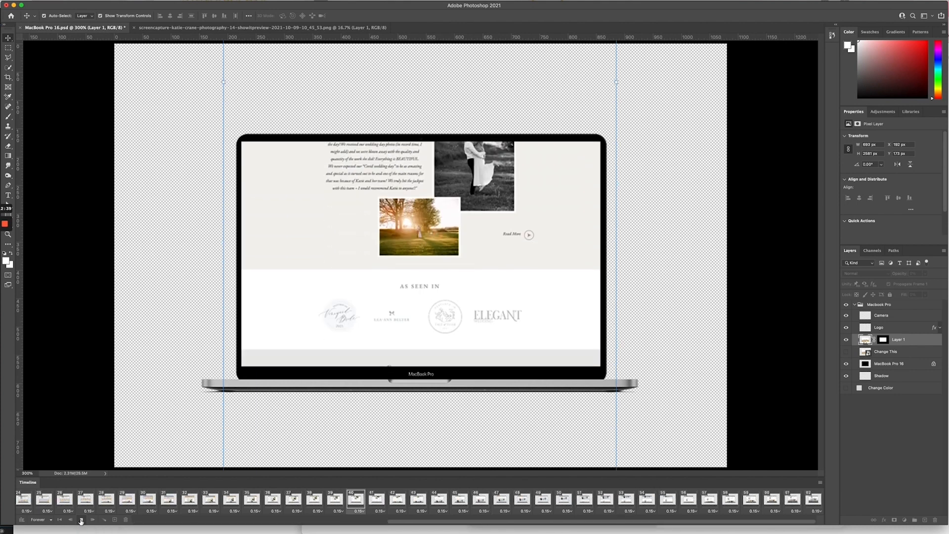
pyautogui.click(81, 519)
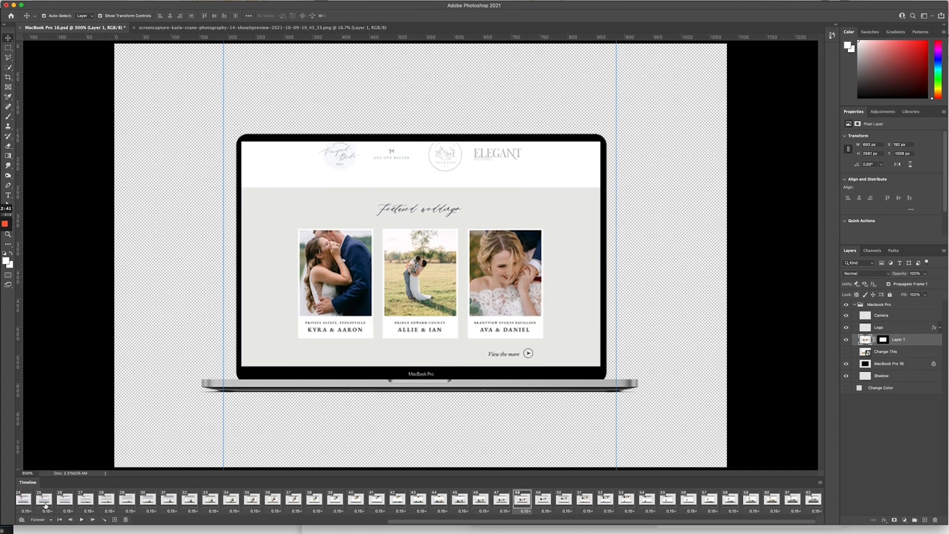
pyautogui.hscroll(-10, 45, 505)
pyautogui.click(28, 507)
pyautogui.hscroll(5, 442, 492)
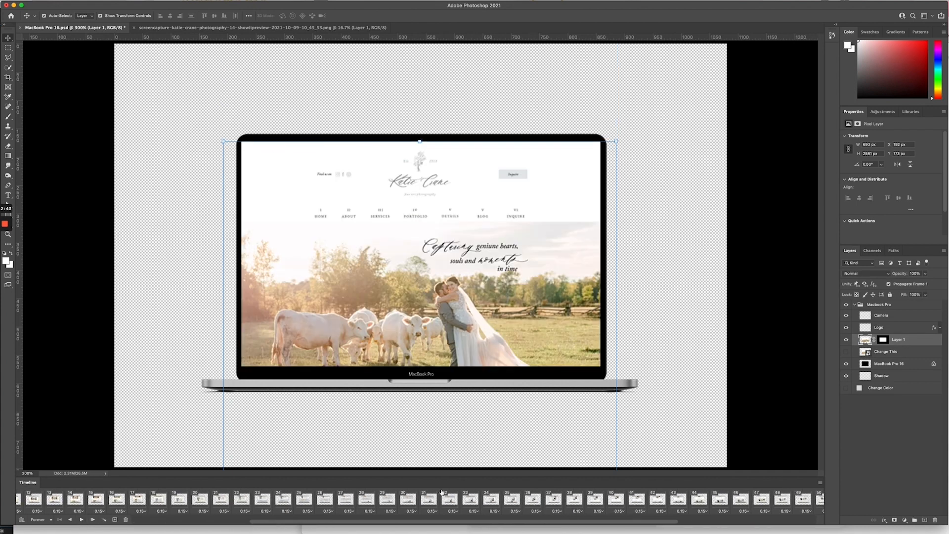
pyautogui.hscroll(5, 441, 492)
pyautogui.keyDown('shift'); pyautogui.click(817, 501); pyautogui.keyUp('shift')
pyautogui.hscroll(-5, 192, 502)
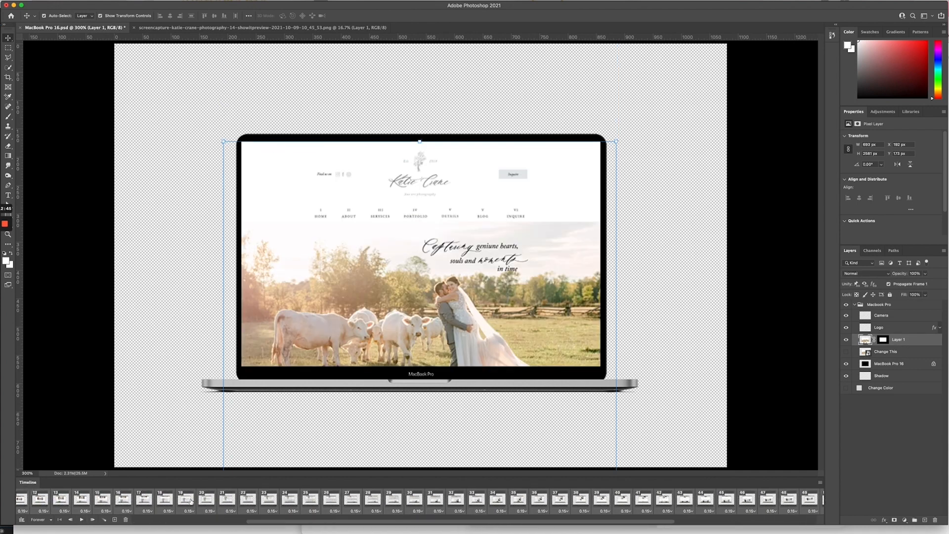
pyautogui.hscroll(-5, 191, 501)
pyautogui.click(30, 512)
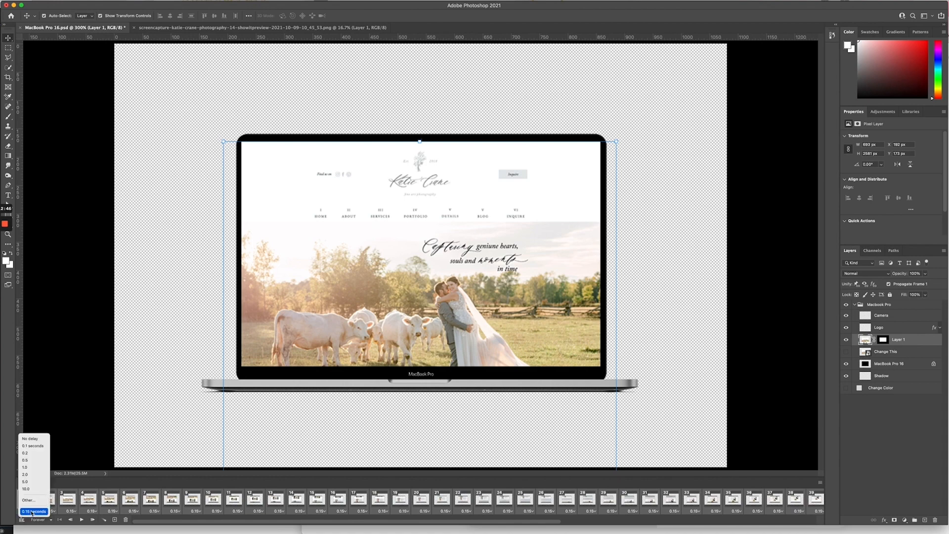
pyautogui.click(37, 455)
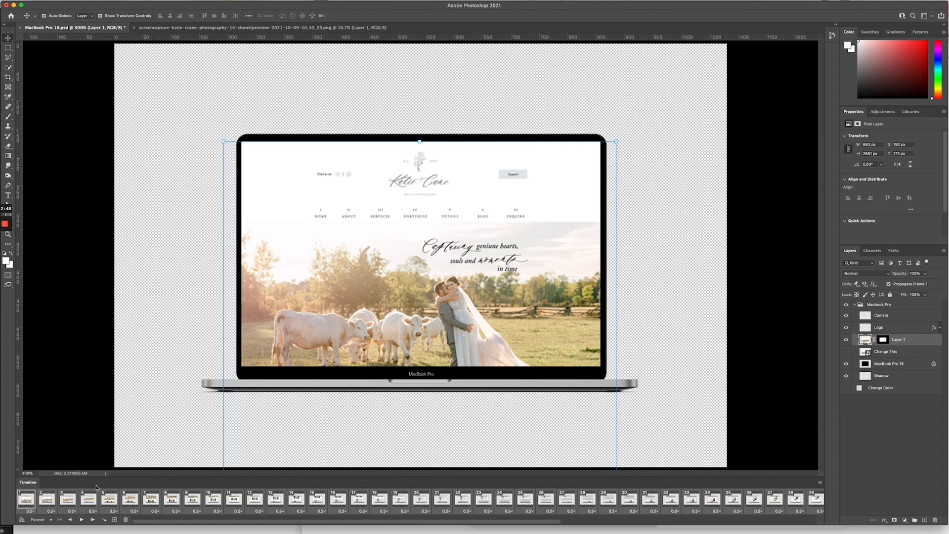
pyautogui.click(81, 520)
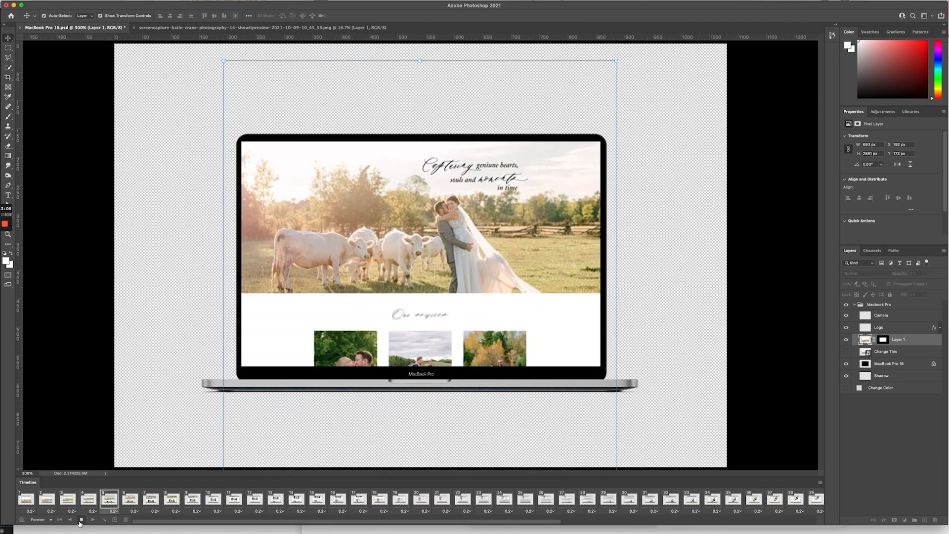
pyautogui.click(81, 519)
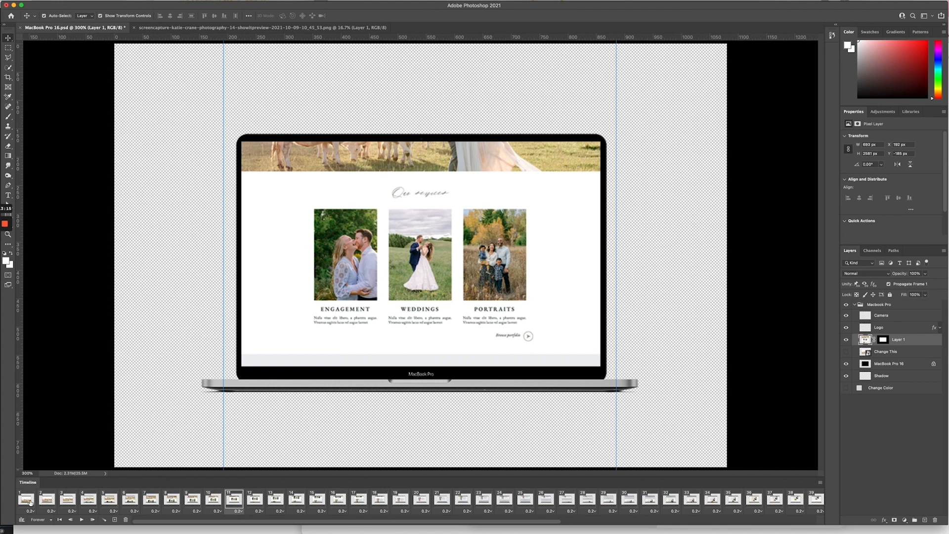
pyautogui.click(28, 500)
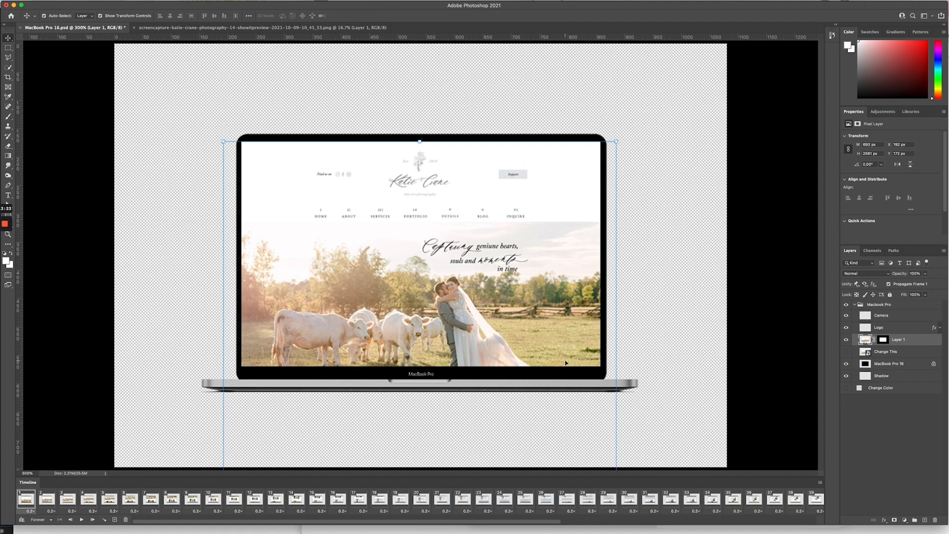
# Step: Show the Change Color layer and fill it with grey-green b3b8b7 sampled from the website
pyautogui.press('super+minus')
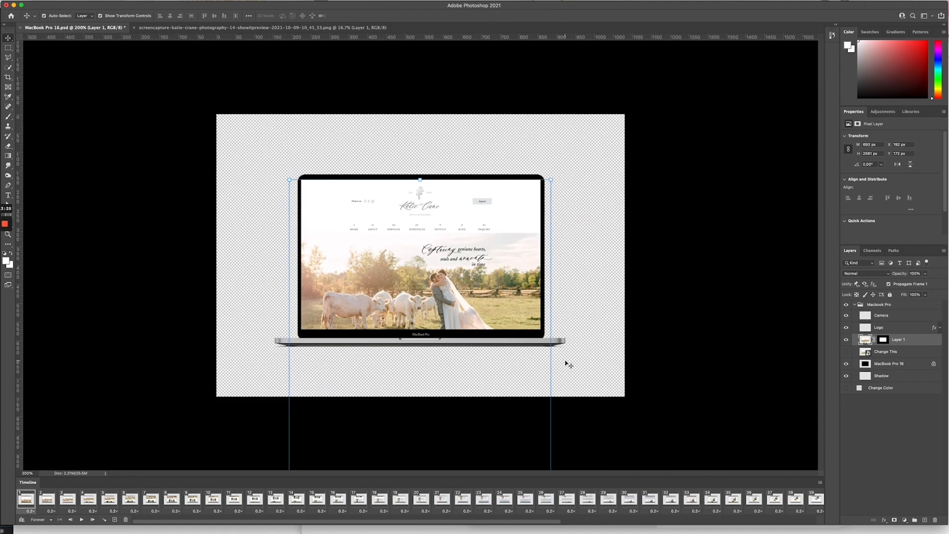
pyautogui.click(846, 388)
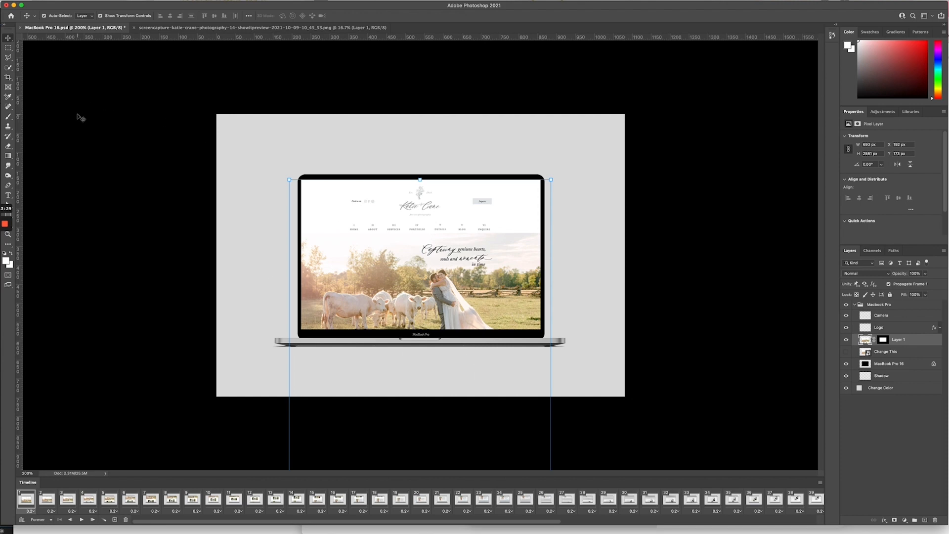
pyautogui.doubleClick(859, 387)
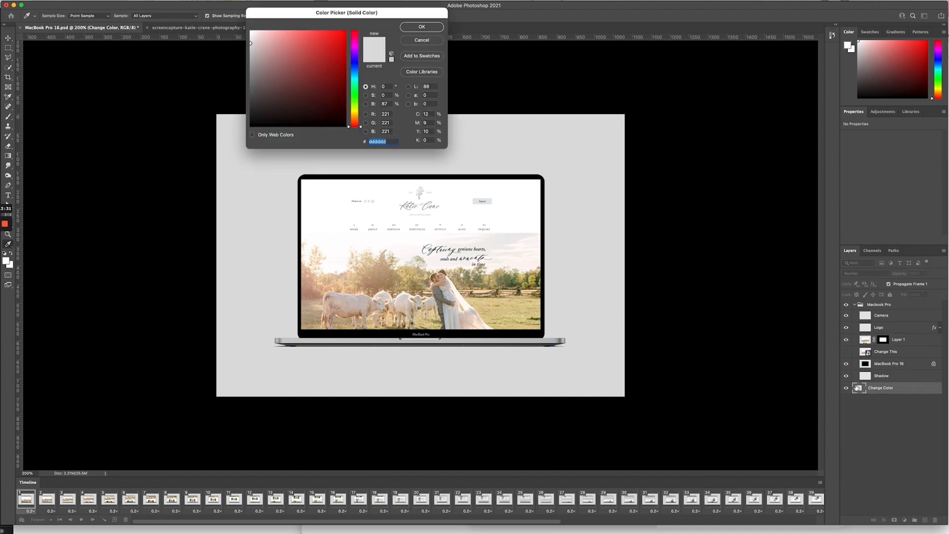
pyautogui.click(420, 194)
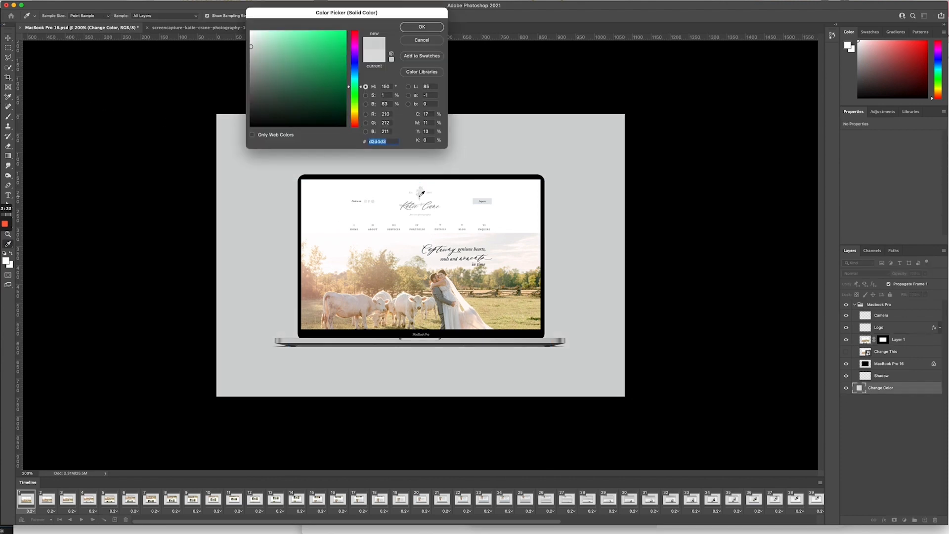
pyautogui.click(420, 194)
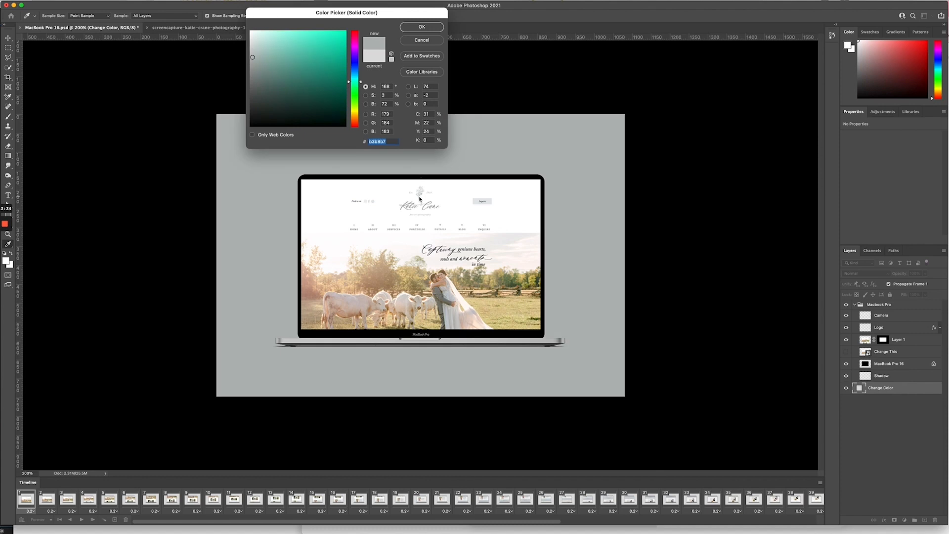
pyautogui.click(412, 26)
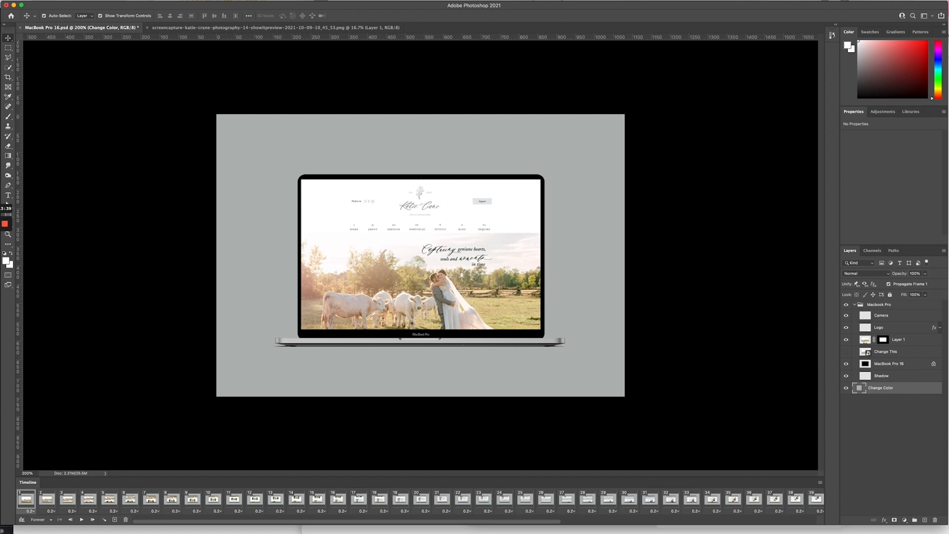
pyautogui.click(70, 0)
pyautogui.moveTo(91, 0)
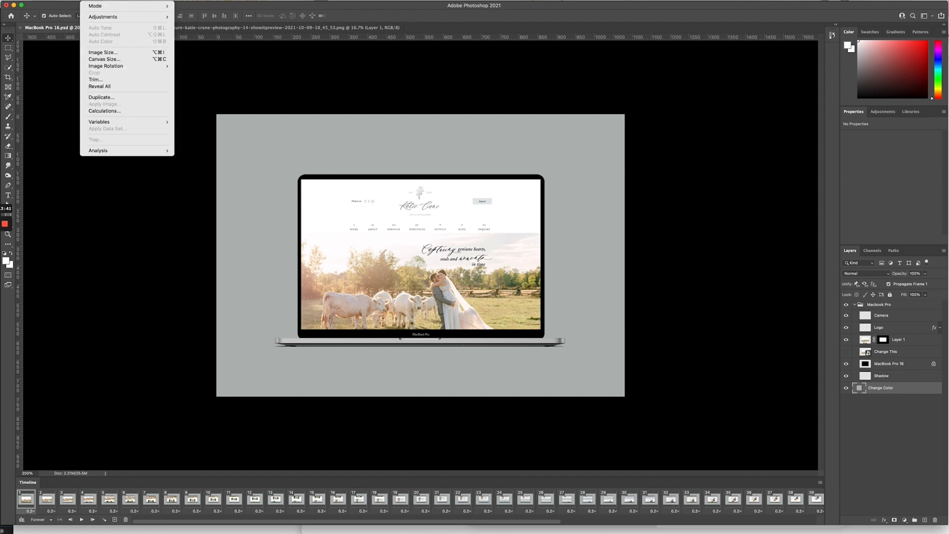
# Step: Set the canvas height to 1080 pixels for a 1080 × 1080 square
pyautogui.click(115, 60)
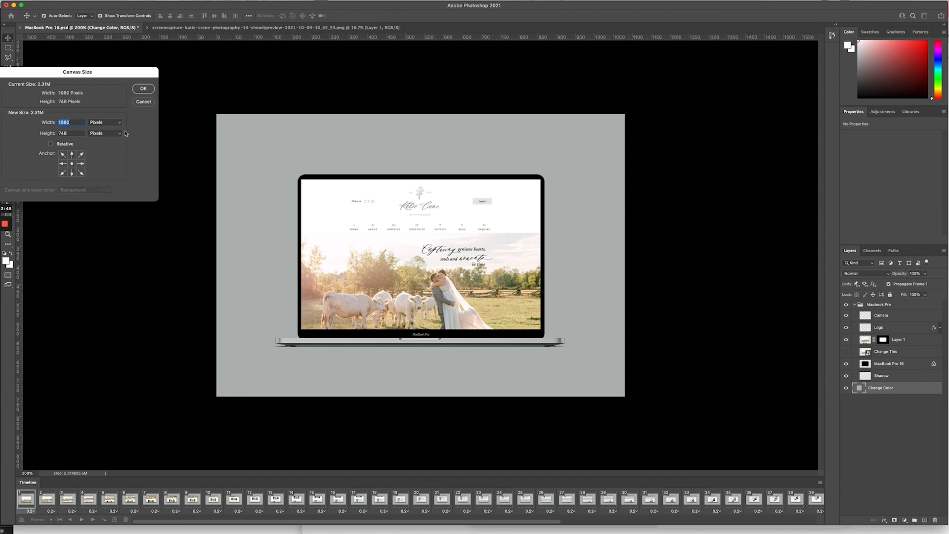
pyautogui.doubleClick(76, 134)
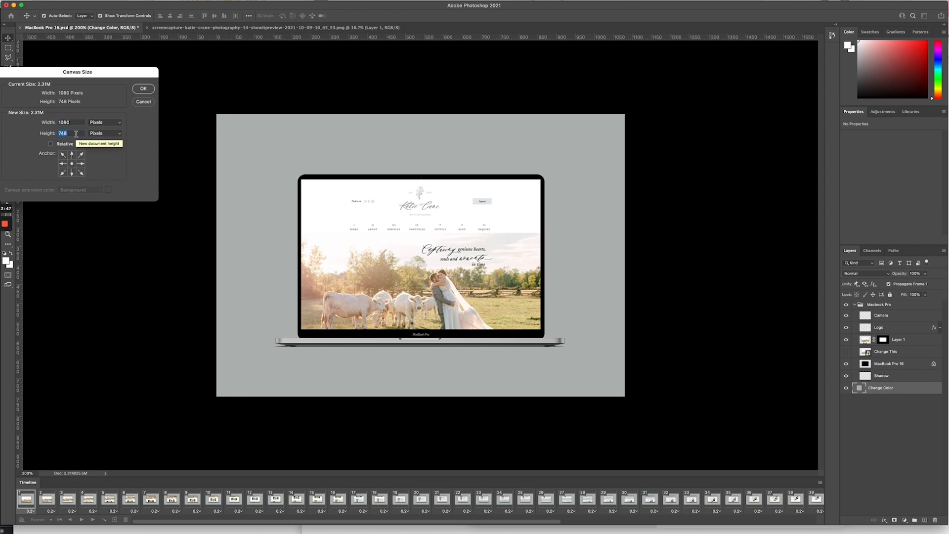
pyautogui.write('1080')
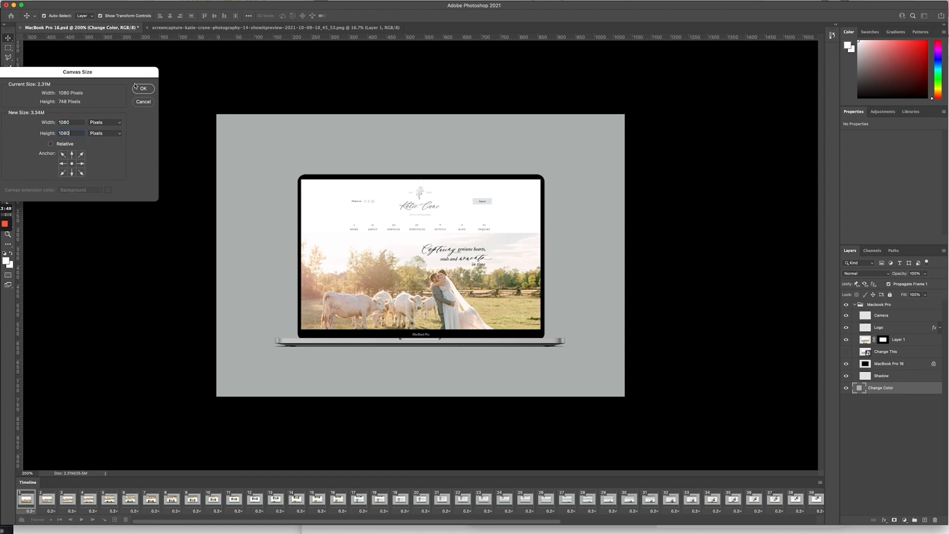
pyautogui.click(143, 89)
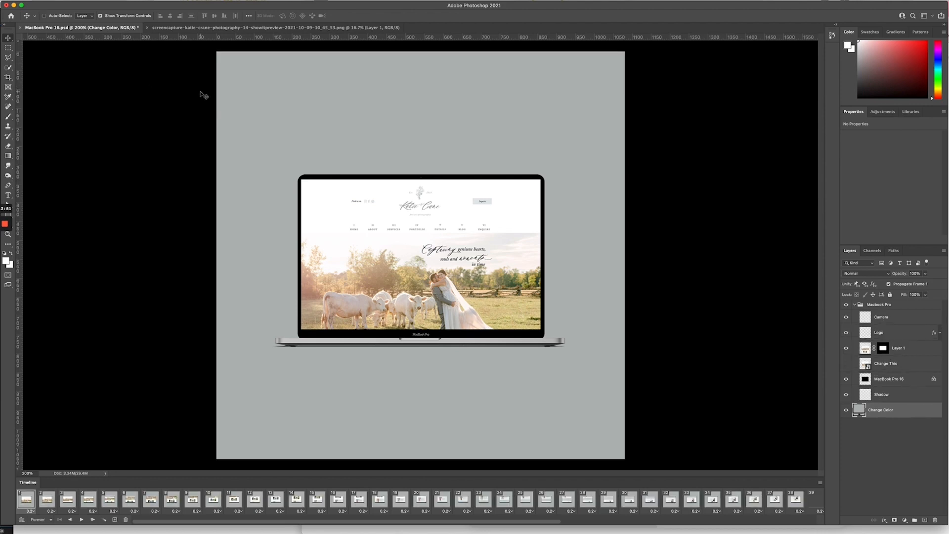
# Step: Zoom to 100% to see the whole square canvas, then bring up the File menu
pyautogui.press('super+minus')
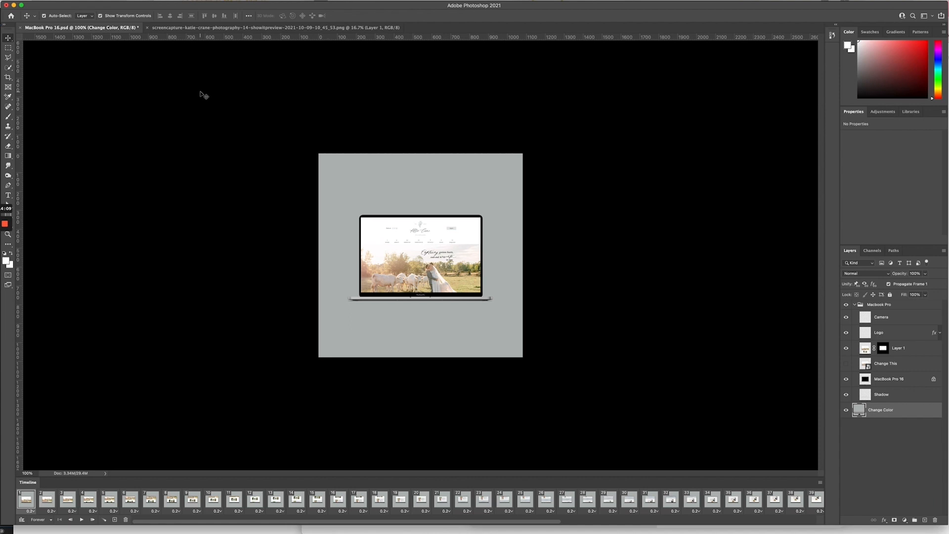
pyautogui.click(57, 1)
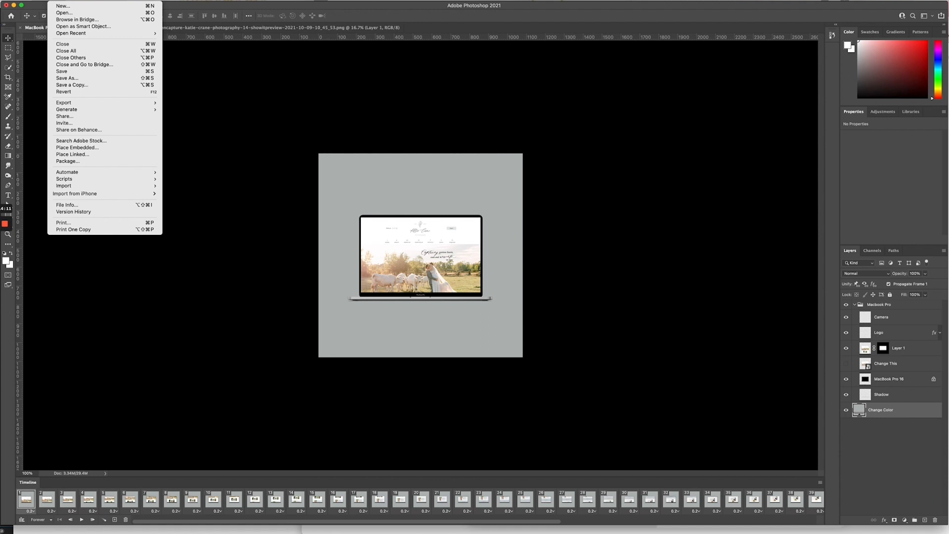
# Step: Choose File > Export > Render Video for the mockup animation
pyautogui.moveTo(76, 104)
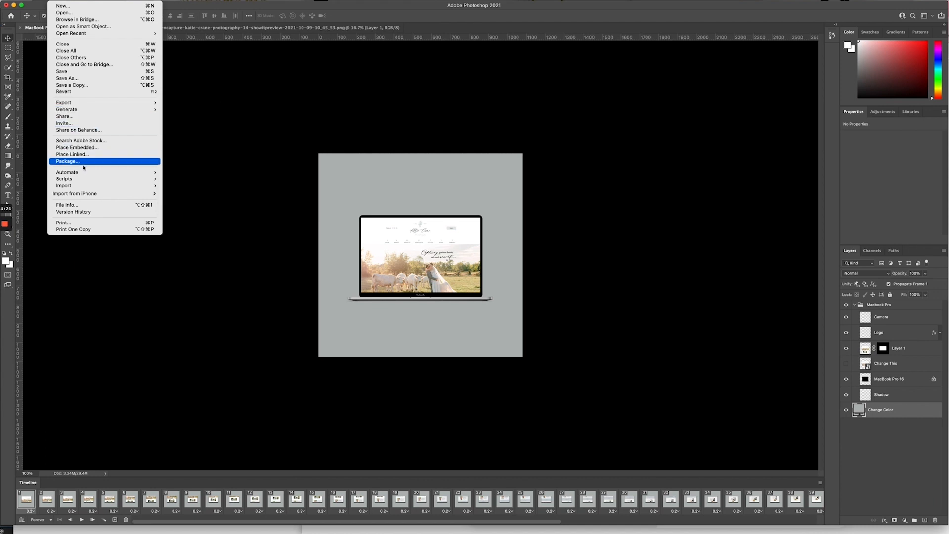
pyautogui.moveTo(71, 0)
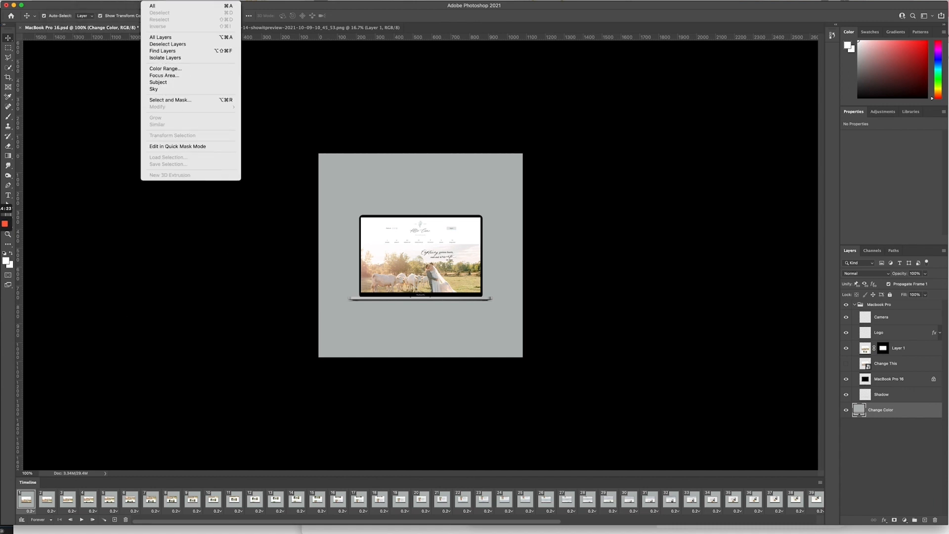
pyautogui.moveTo(150, 1)
pyautogui.moveTo(5, 225)
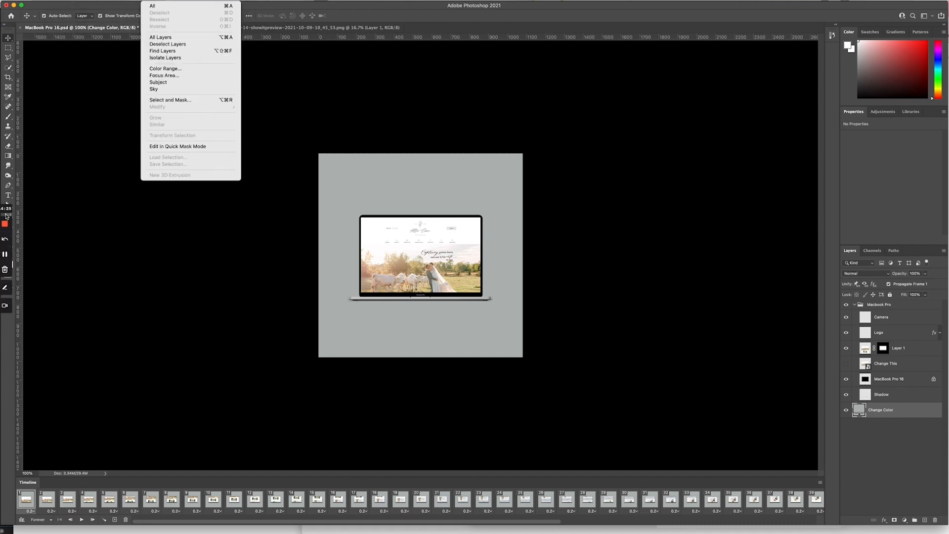
pyautogui.click(5, 256)
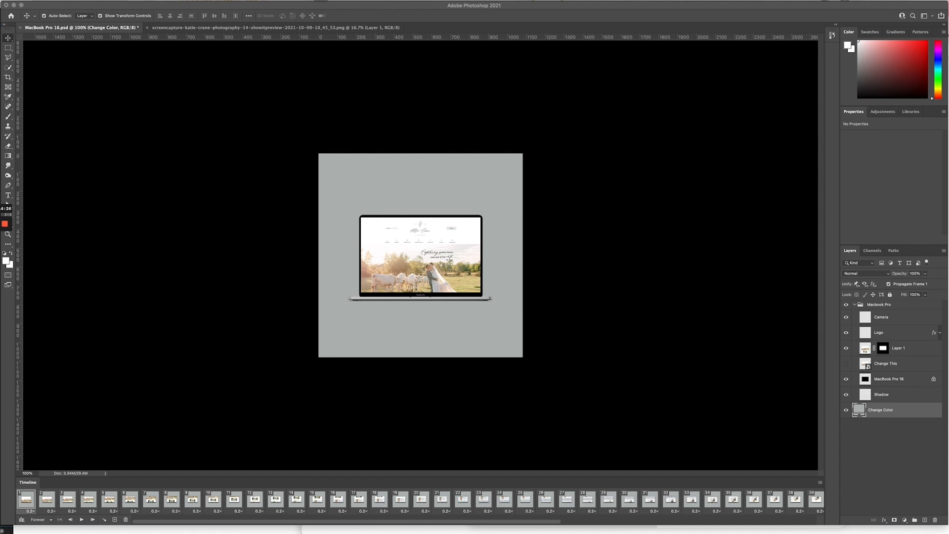
pyautogui.click(90, 0)
pyautogui.moveTo(71, 0)
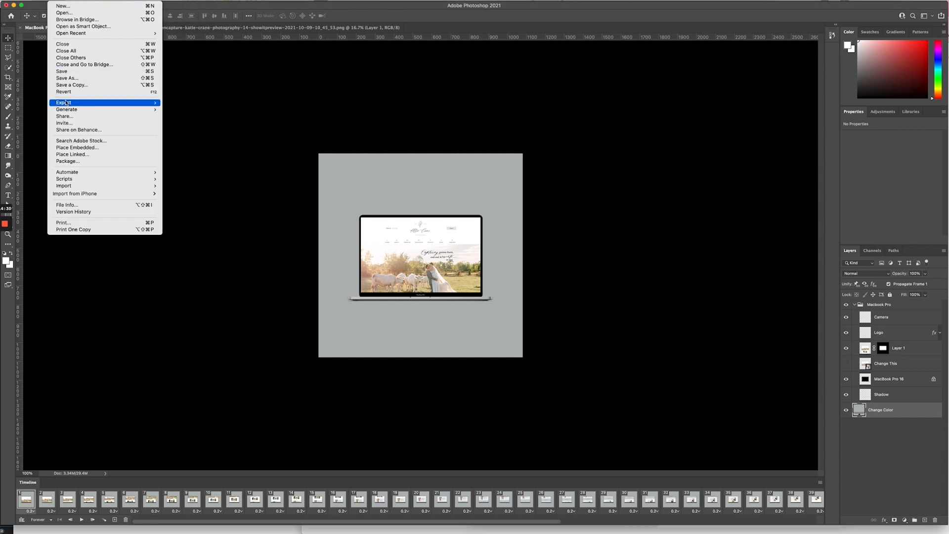
pyautogui.moveTo(120, 104)
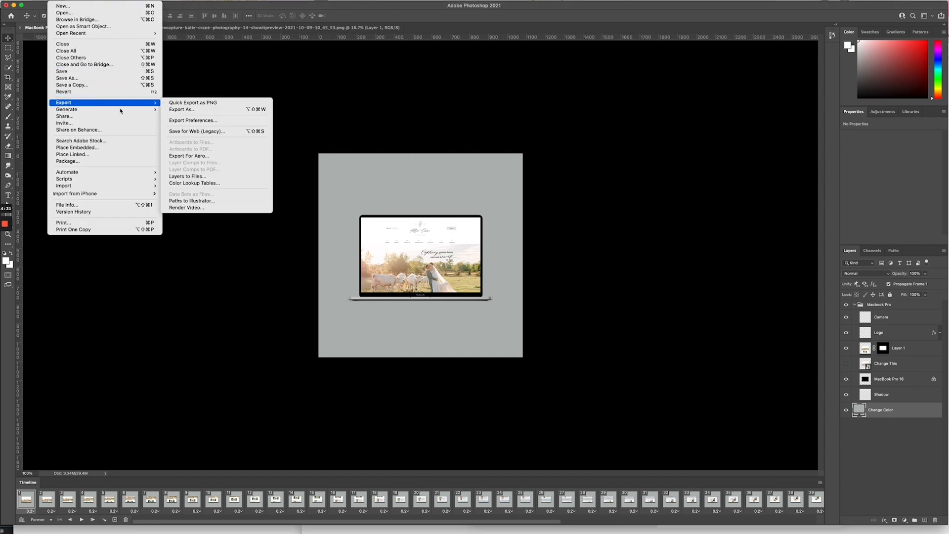
pyautogui.click(211, 208)
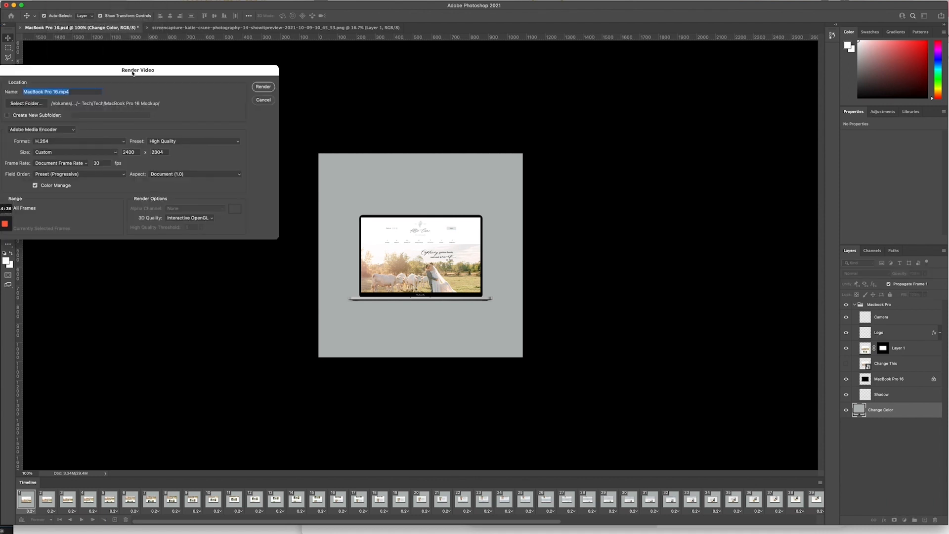
# Step: Name the video output after the photographer's site, ending '-photography-web-mockup-videoscroll.mp4'
pyautogui.moveTo(139, 66); pyautogui.dragTo(448, 127)
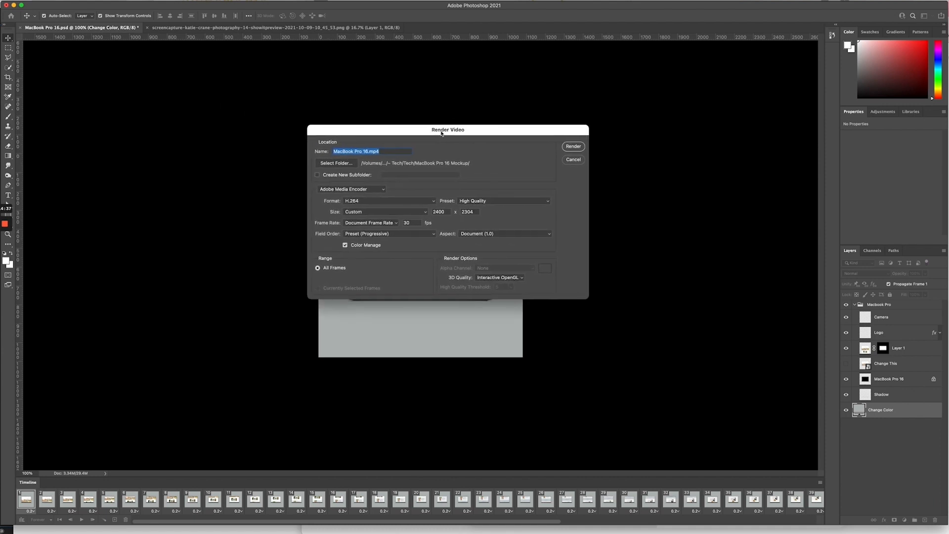
pyautogui.click(340, 152)
pyautogui.moveTo(367, 151); pyautogui.dragTo(290, 144)
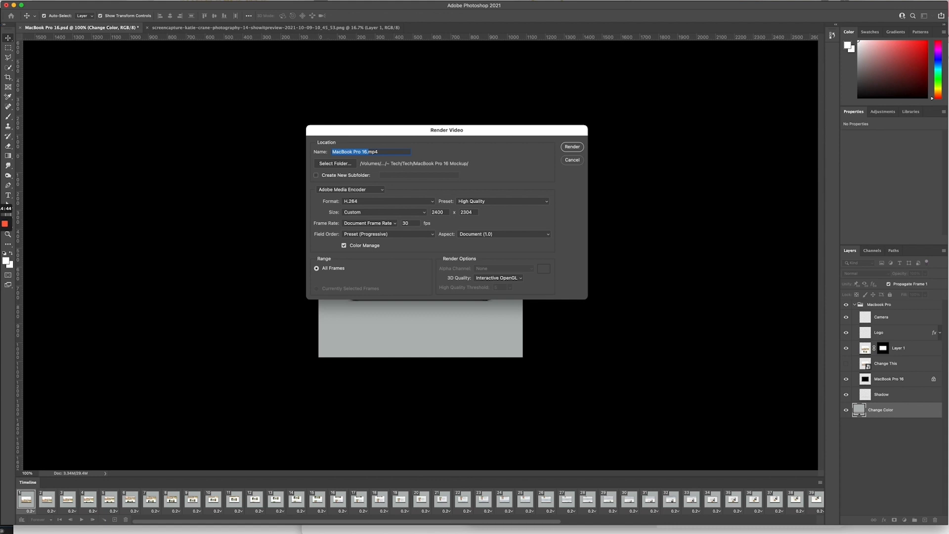
pyautogui.write('hot')
pyautogui.write('ograph')
pyautogui.write('y-')
pyautogui.write('web-mo')
pyautogui.write('ckup-')
pyautogui.write('videoscr')
pyautogui.write('oll.')
# Step: Create a new 'Web Mockup Videos' folder inside the Branding folder for the video output
pyautogui.click(350, 164)
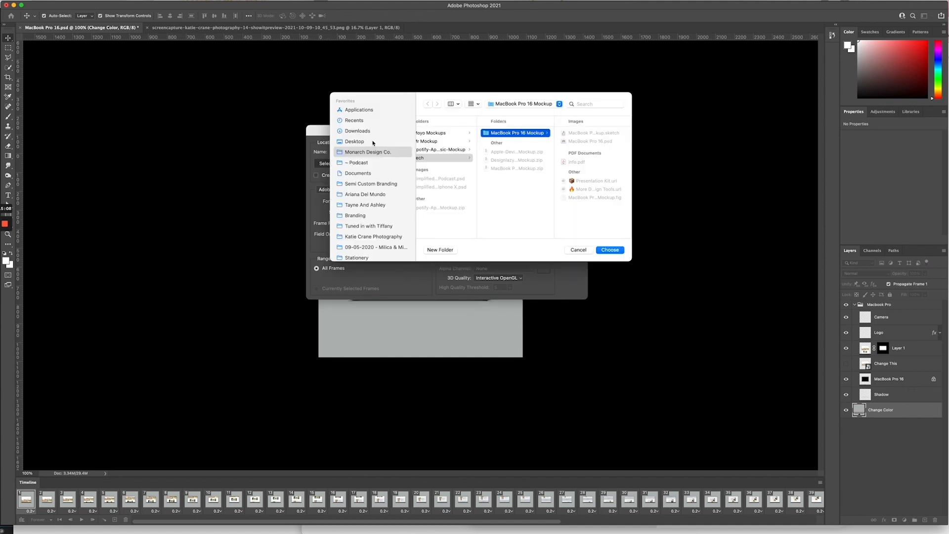
pyautogui.click(372, 152)
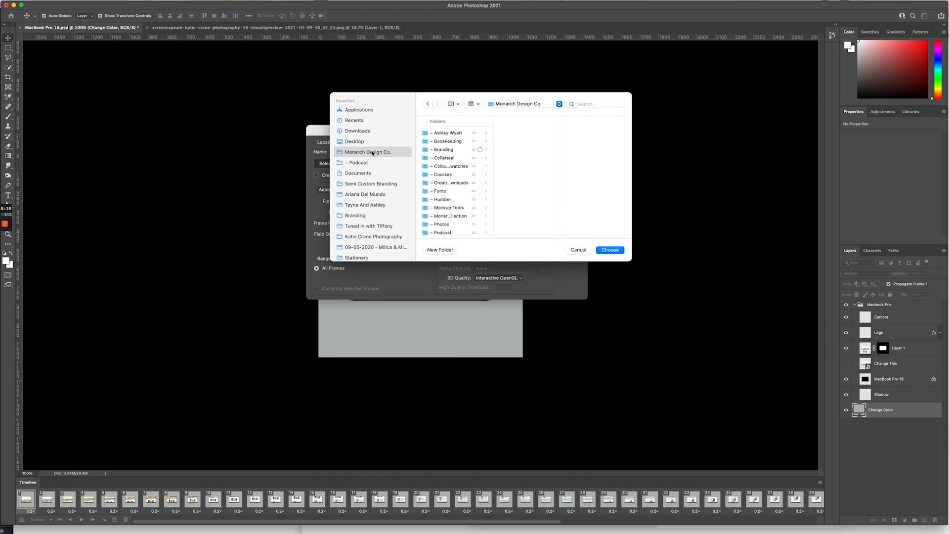
pyautogui.click(455, 150)
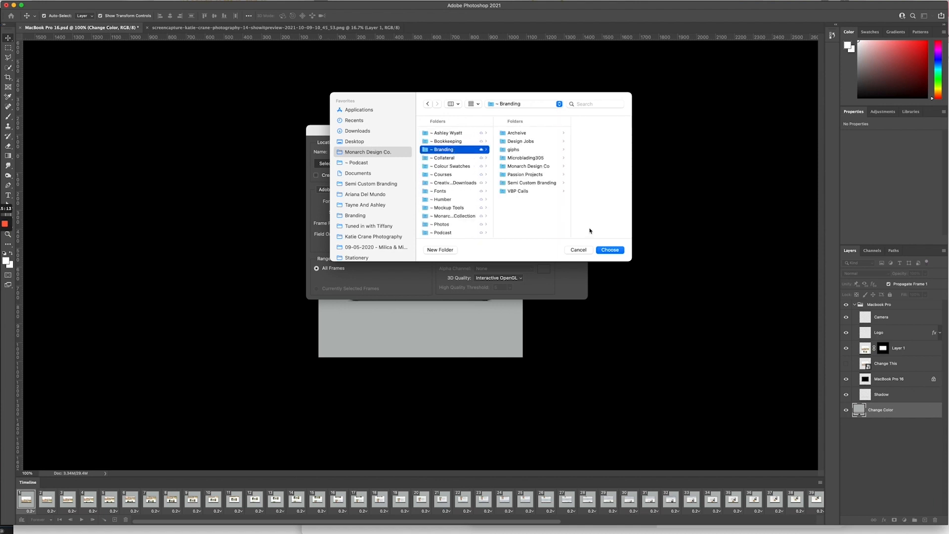
pyautogui.click(440, 250)
pyautogui.write('vid')
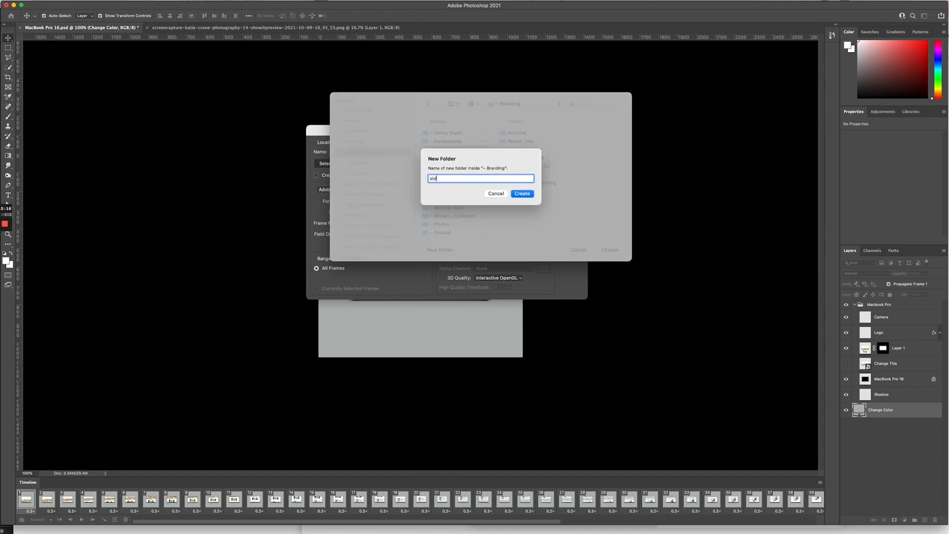
pyautogui.write('eos')
pyautogui.press('BackSpace')
pyautogui.press('BackSpace')
pyautogui.press('BackSpace')
pyautogui.press('BackSpace')
pyautogui.press('BackSpace')
pyautogui.write('Web s')
pyautogui.press('BackSpace')
pyautogui.write('Mockup Videos')
pyautogui.press('Return')
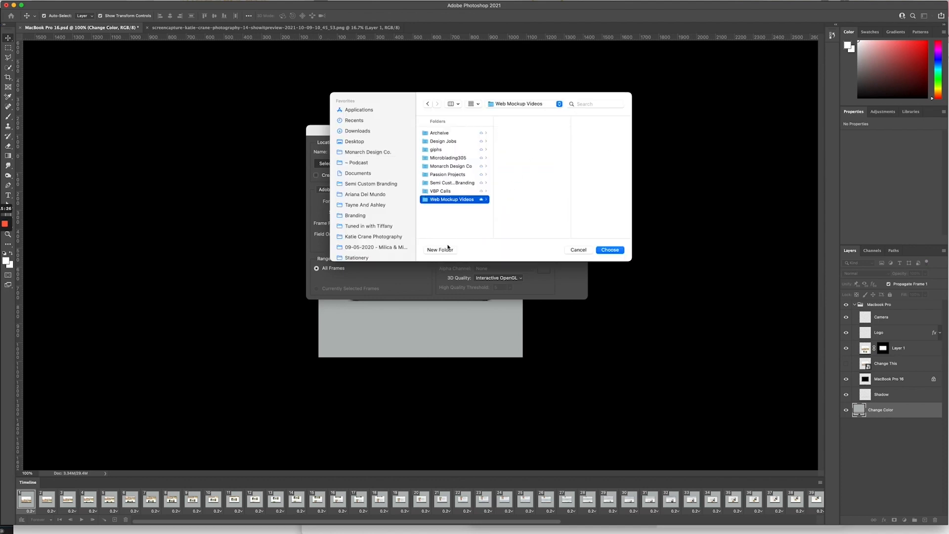
# Step: Add a client-named subfolder inside Web Mockup Videos and make it the render destination
pyautogui.click(442, 250)
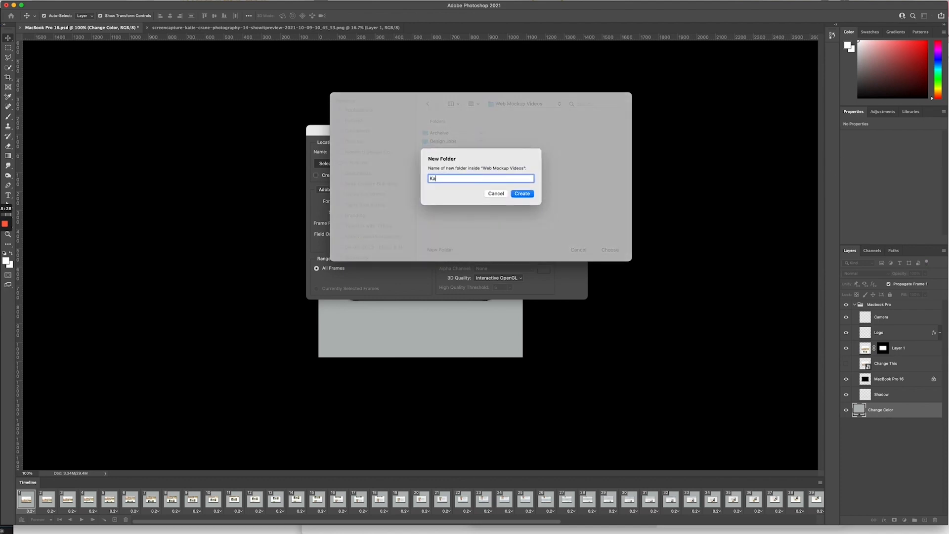
pyautogui.press('Return')
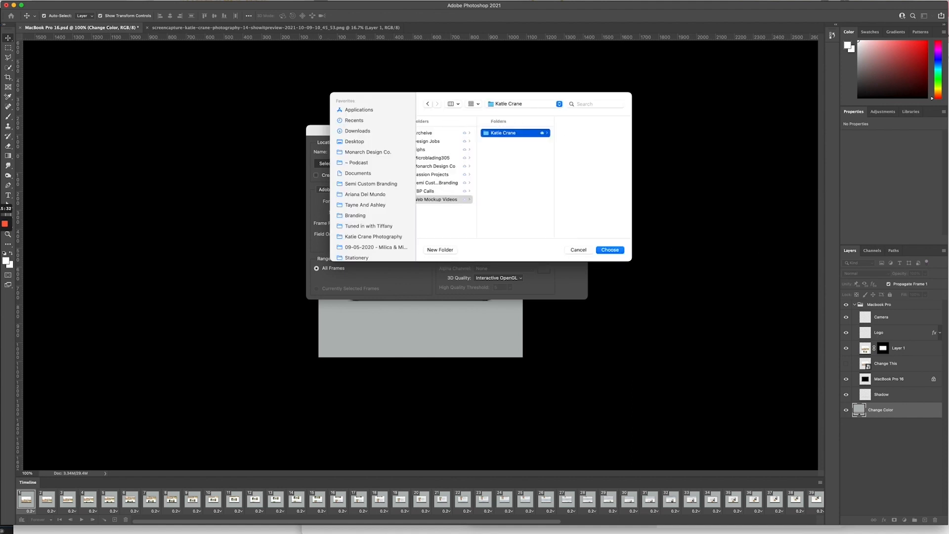
pyautogui.click(611, 250)
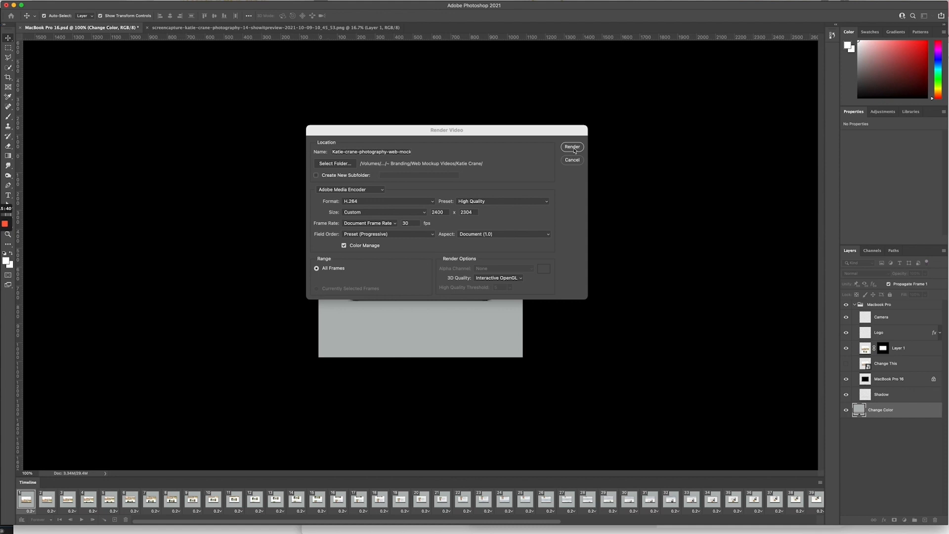
# Step: Render the video at 1080 × 1080, keeping Document Size, as H.264 at 30 fps
pyautogui.doubleClick(441, 212)
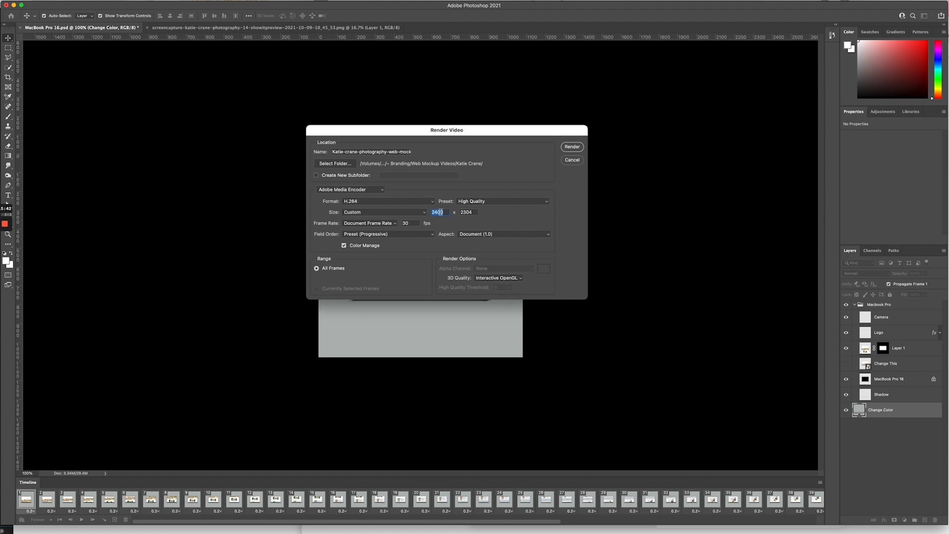
pyautogui.write('1080')
pyautogui.press('Tab')
pyautogui.write('1080')
pyautogui.click(422, 216)
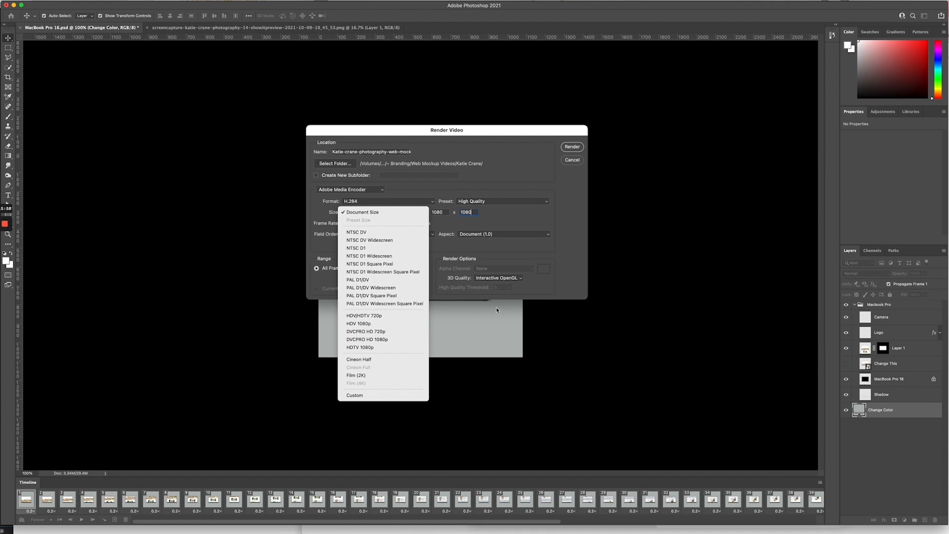
pyautogui.click(505, 220)
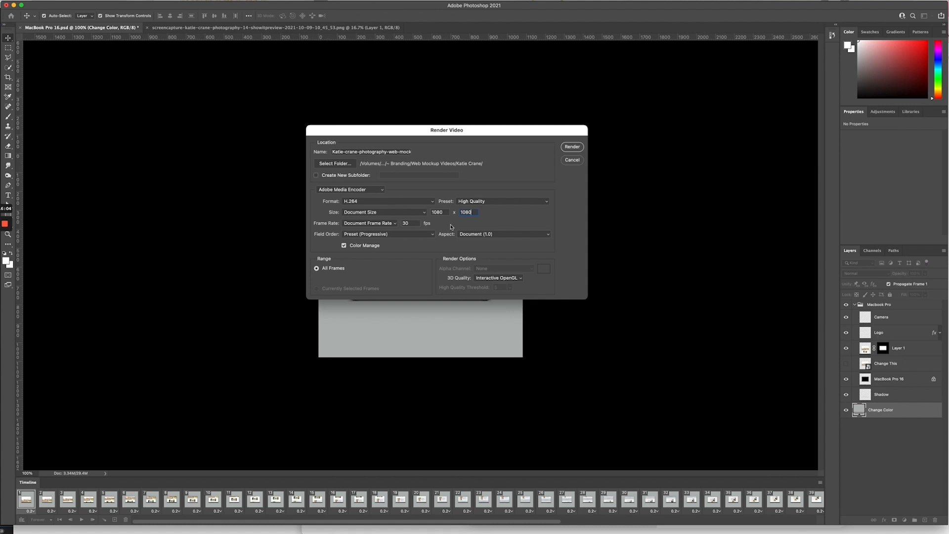
pyautogui.click(572, 148)
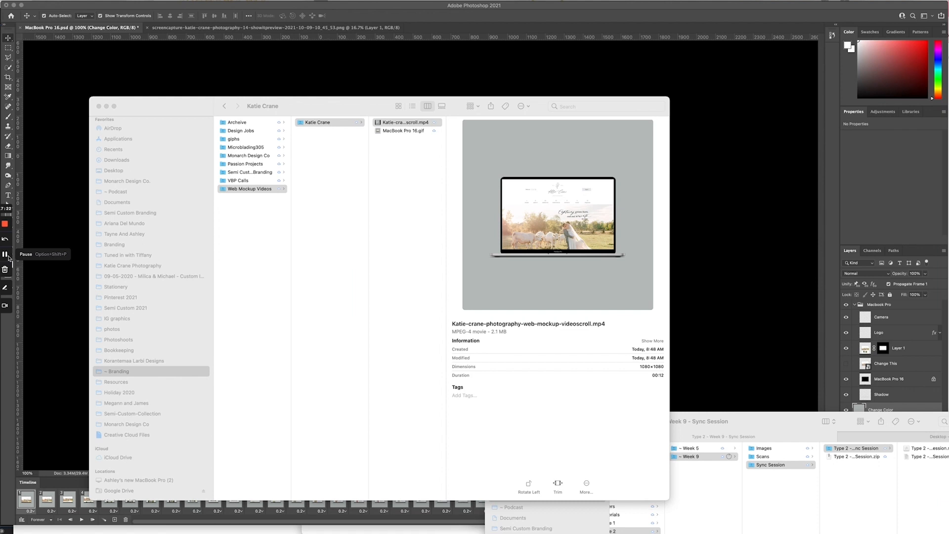
pyautogui.click(379, 145)
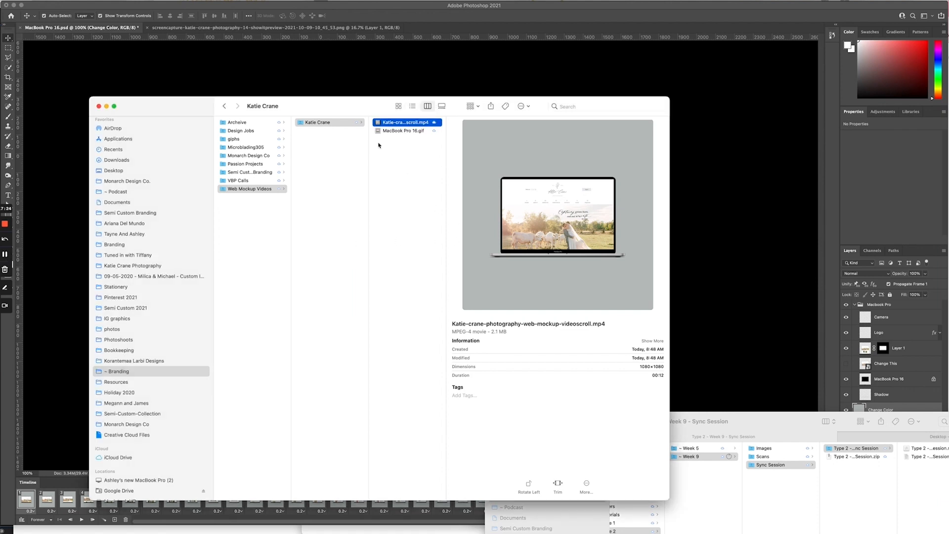
pyautogui.press('space')
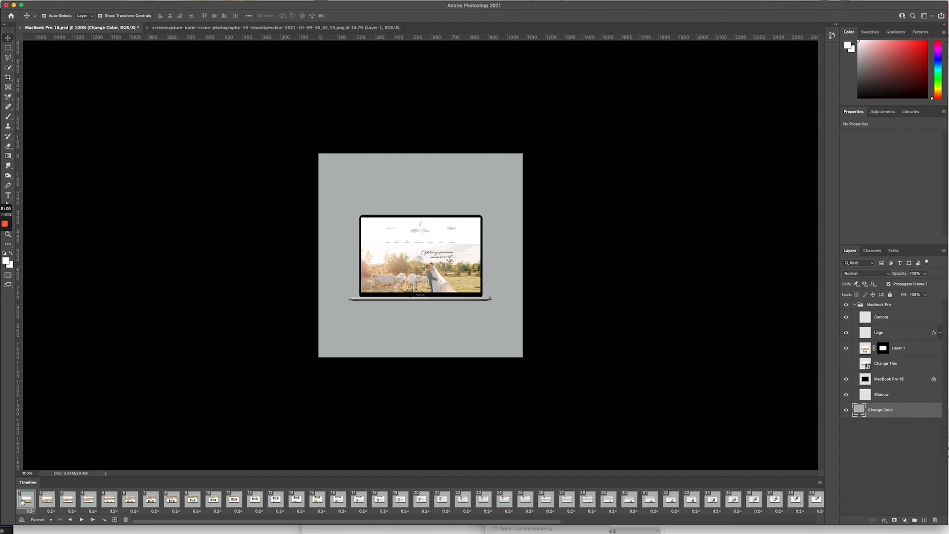
# Step: Check the delay of the last Timeline frame, leaving it unchanged
pyautogui.hscroll(10, 484, 507)
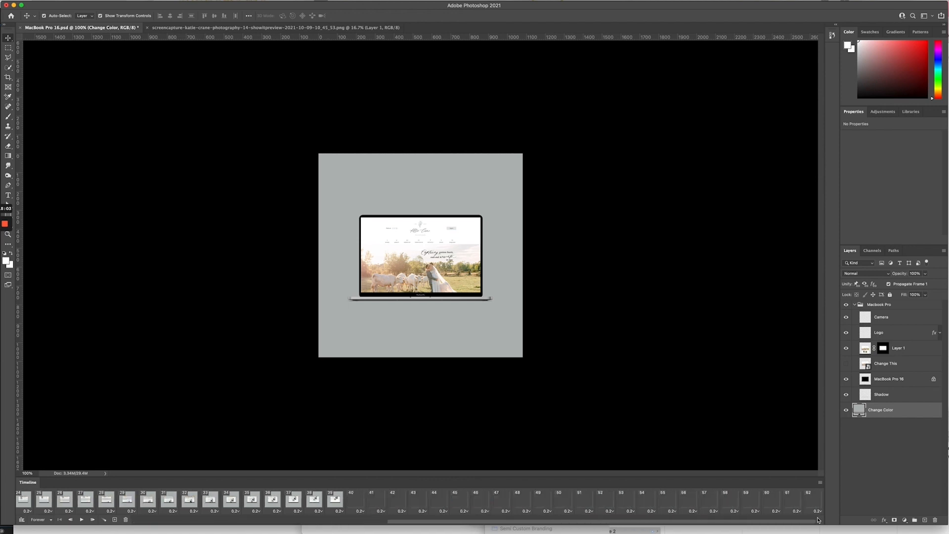
pyautogui.click(817, 510)
pyautogui.click(770, 448)
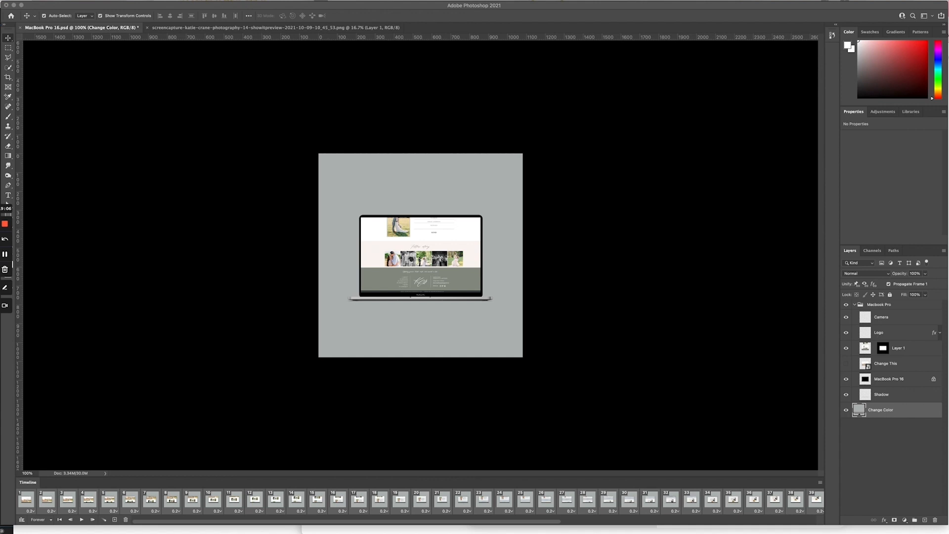
# Step: Open File > Export > Save for Web (Legacy) to export the animation as a GIF
pyautogui.click(73, 0)
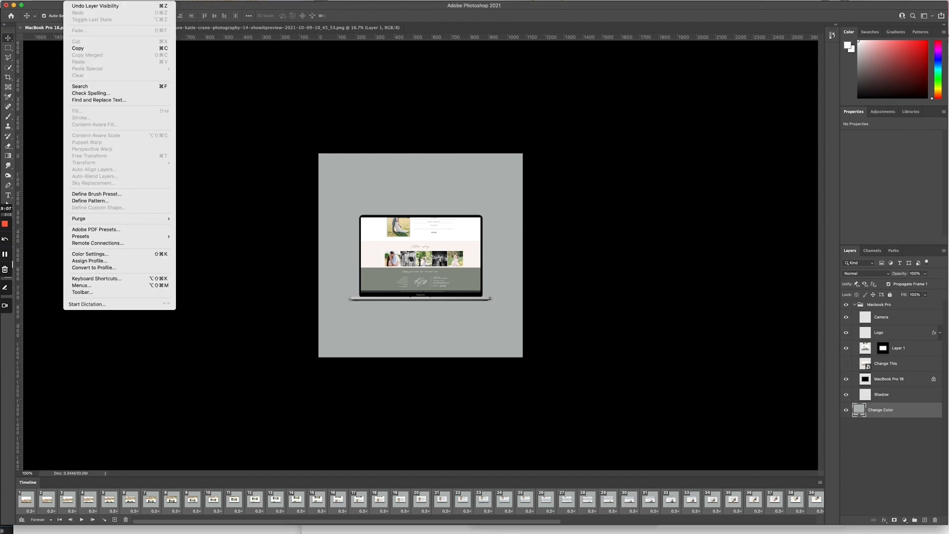
pyautogui.moveTo(57, 1)
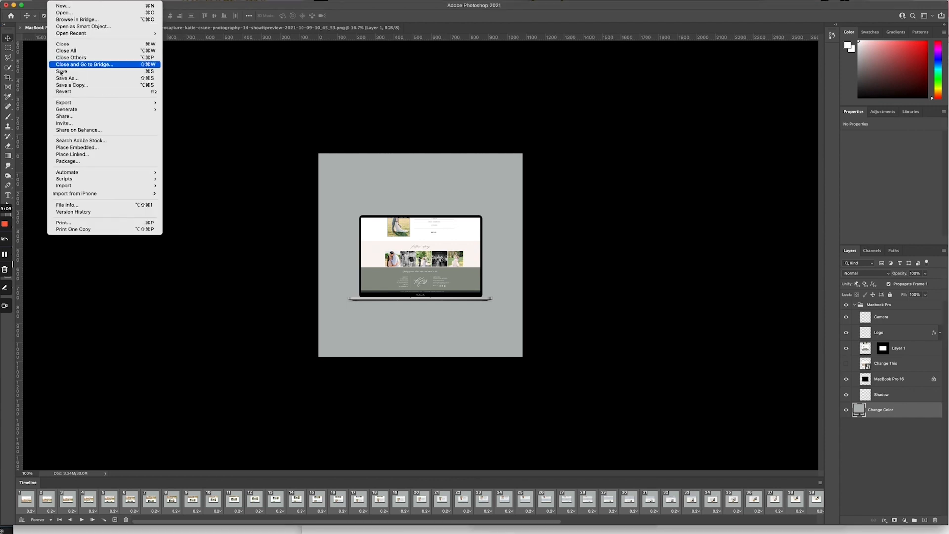
pyautogui.moveTo(99, 102)
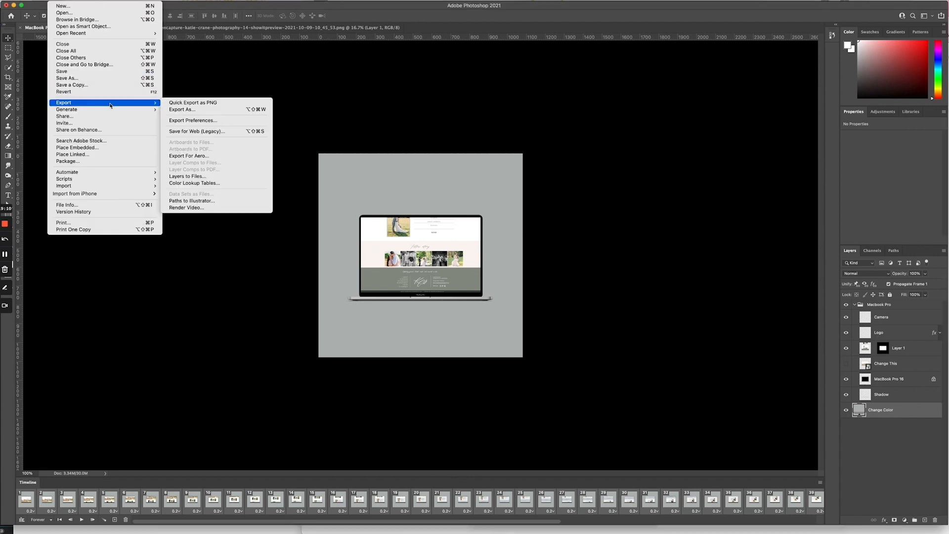
pyautogui.click(214, 132)
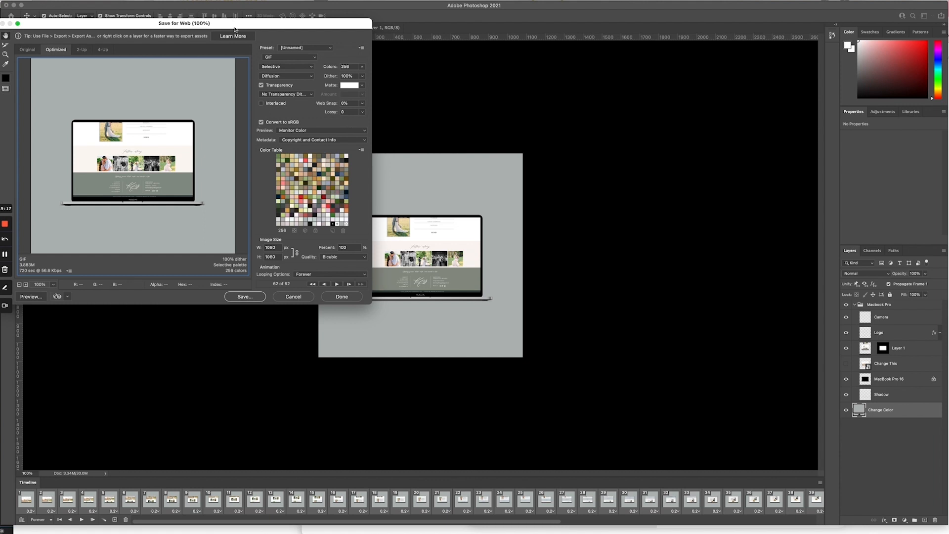
# Step: Preview the GIF animation, then save it, replacing the existing web-mockup scroll GIF
pyautogui.moveTo(236, 26); pyautogui.dragTo(480, 117)
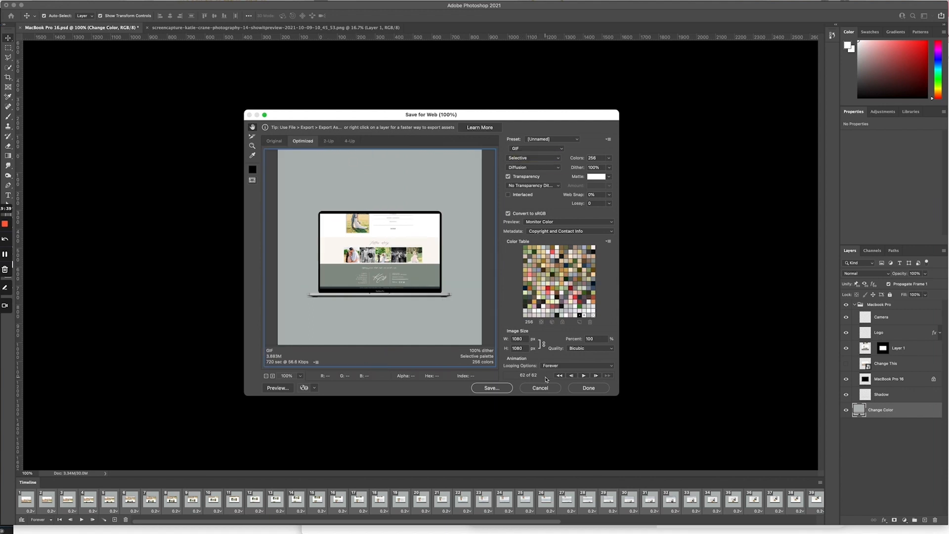
pyautogui.click(584, 375)
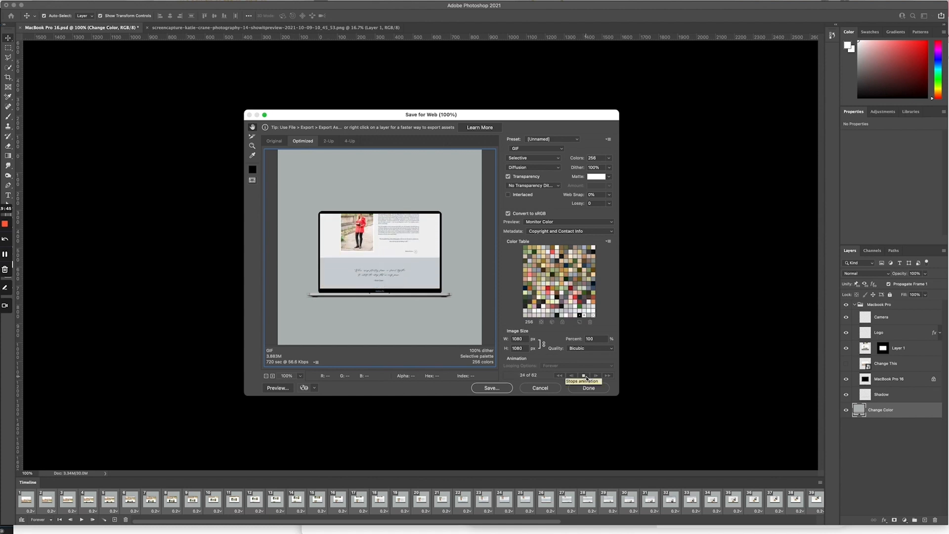
pyautogui.click(584, 375)
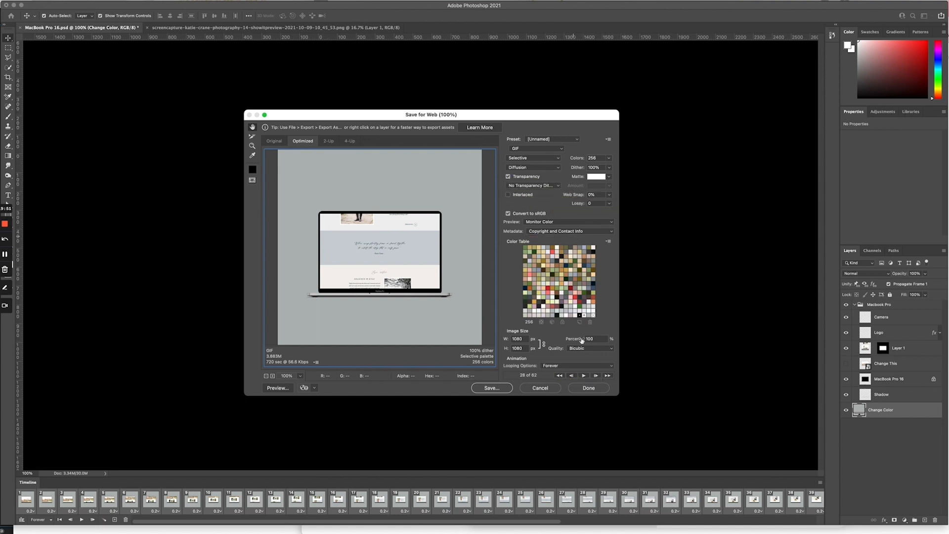
pyautogui.click(495, 388)
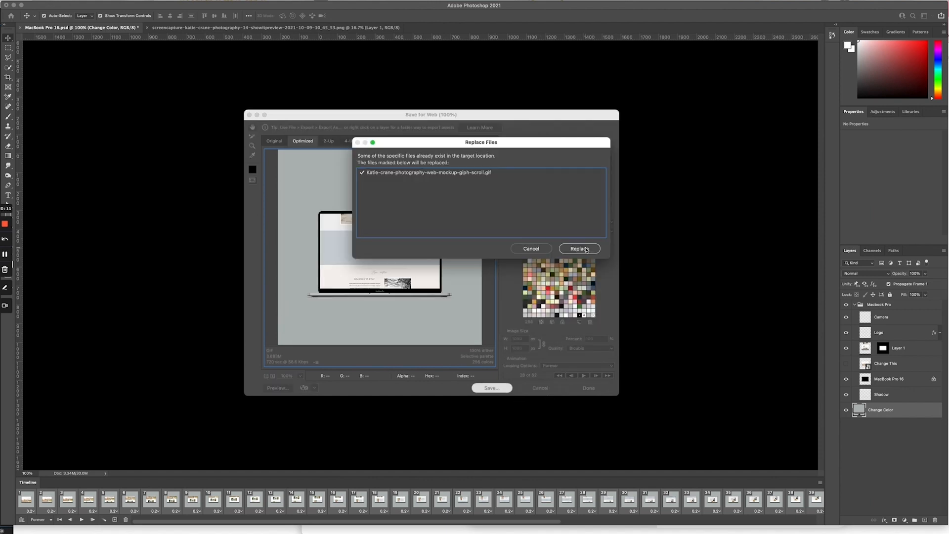
pyautogui.click(586, 249)
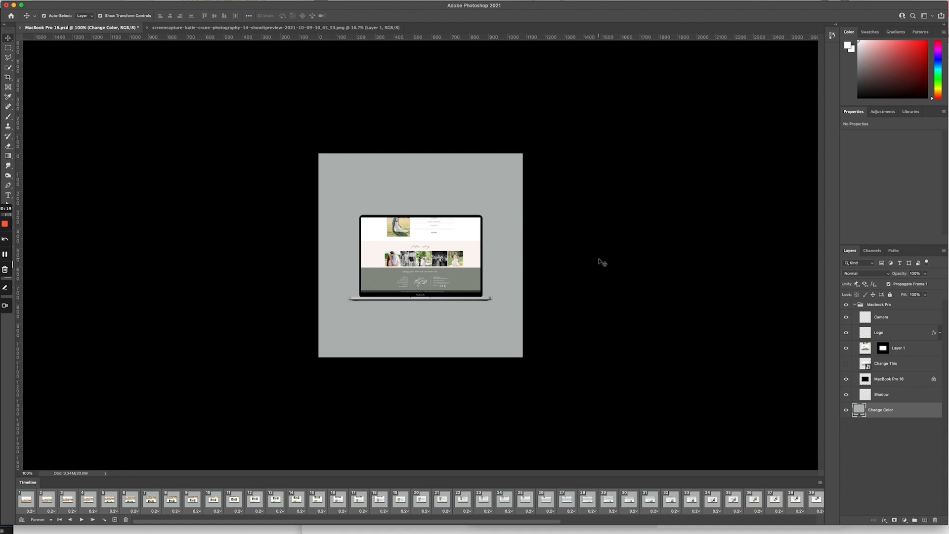
pyautogui.click(68, 0)
pyautogui.moveTo(54, 0)
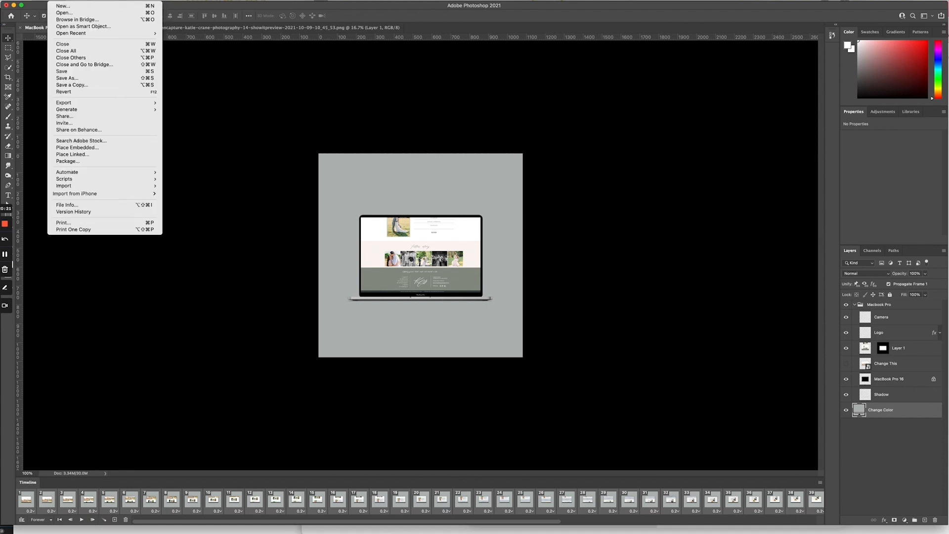
pyautogui.moveTo(70, 102)
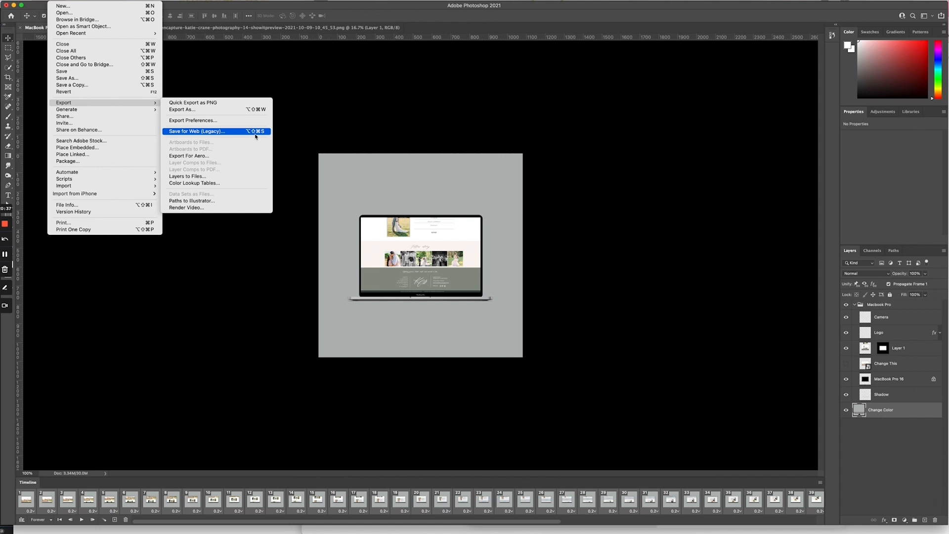
pyautogui.click(345, 128)
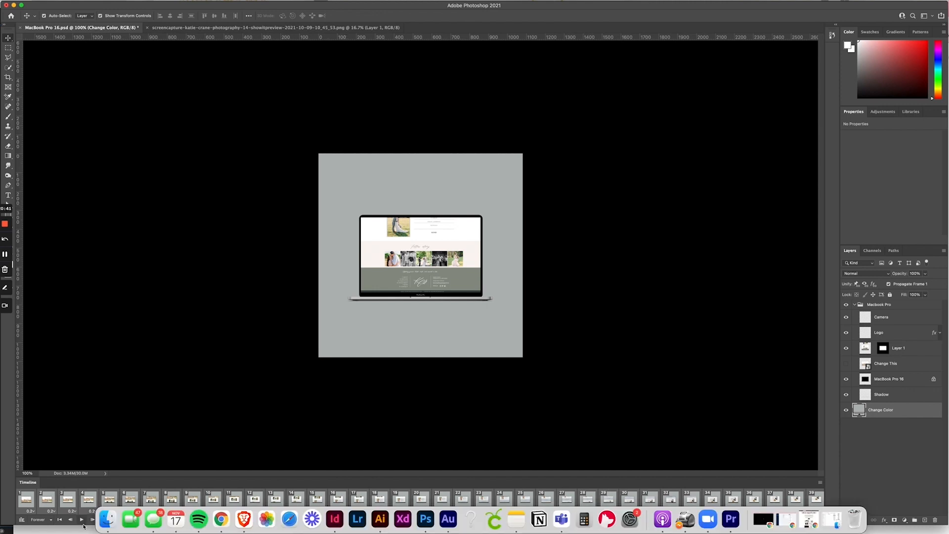
pyautogui.click(100, 521)
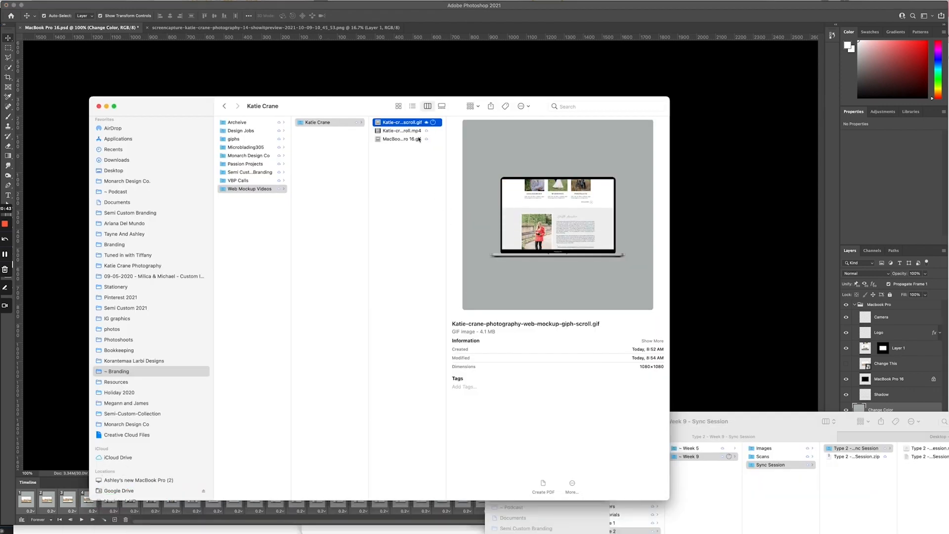
pyautogui.press('space')
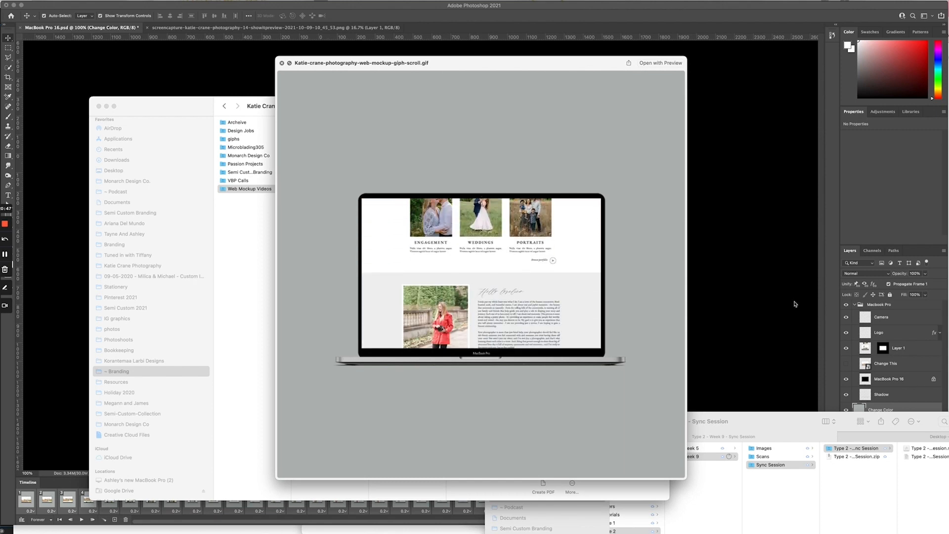
pyautogui.press('space')
pyautogui.click(778, 303)
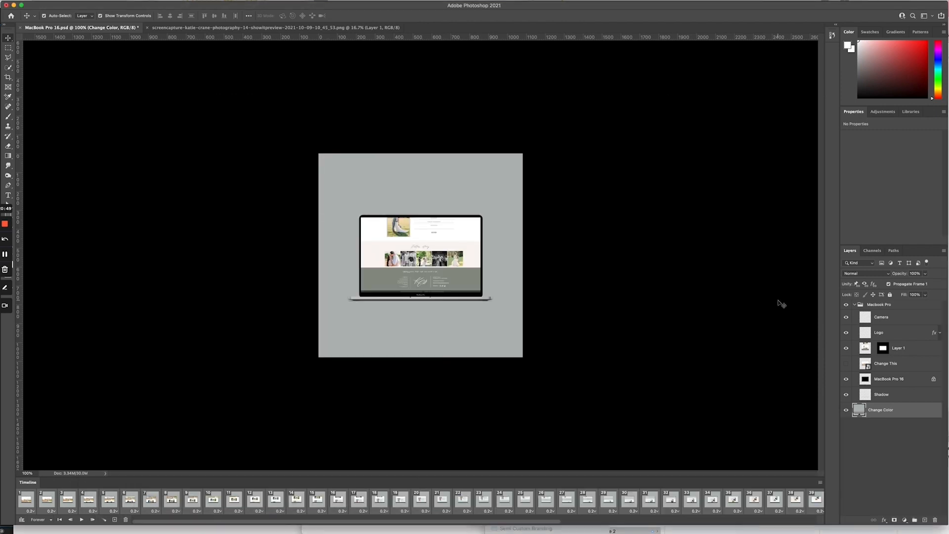
# Step: Zoom the canvas in to 200% with Cmd++
pyautogui.press('super+equal')
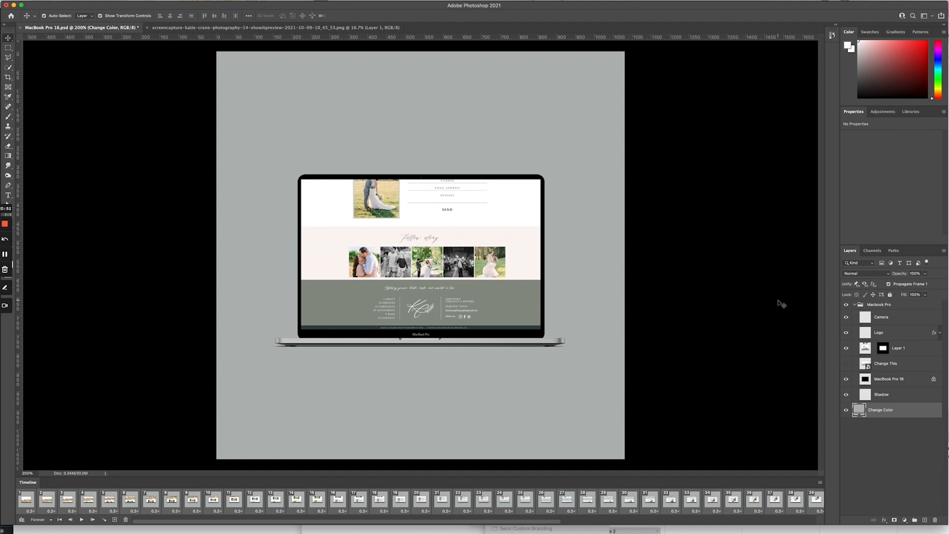